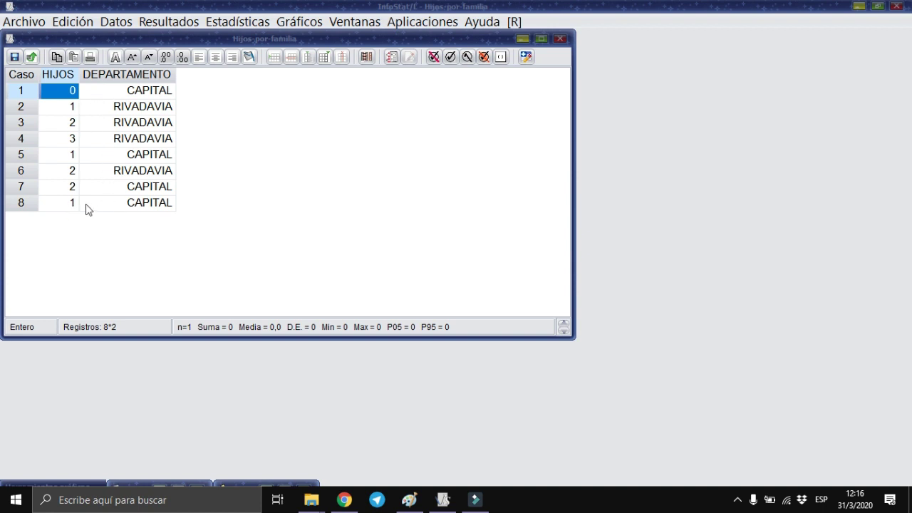
Check which data type is assigned to the HIJOS column.
left_click(60, 80)
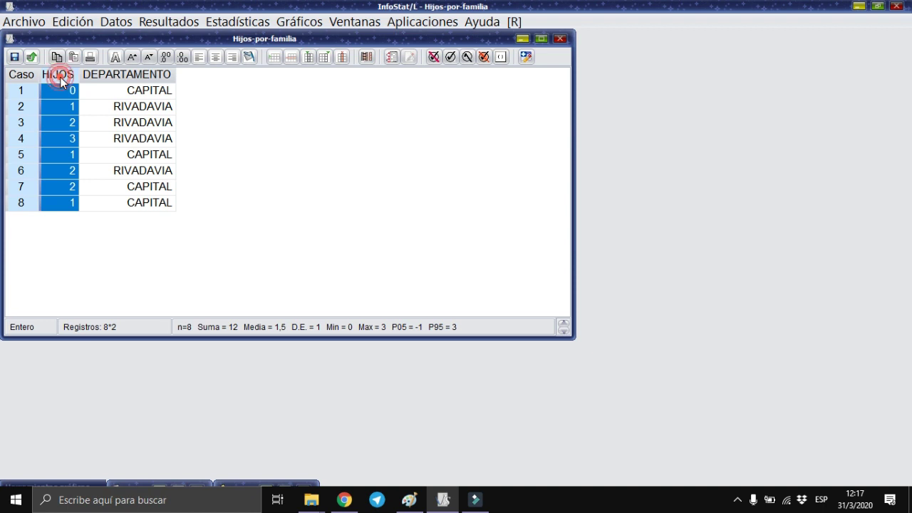
right_click(60, 77)
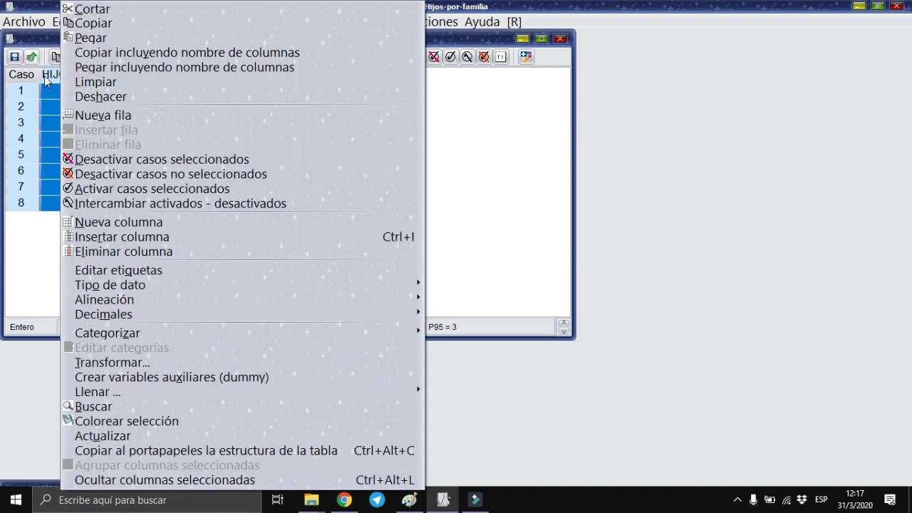
left_click(47, 73)
right_click(47, 74)
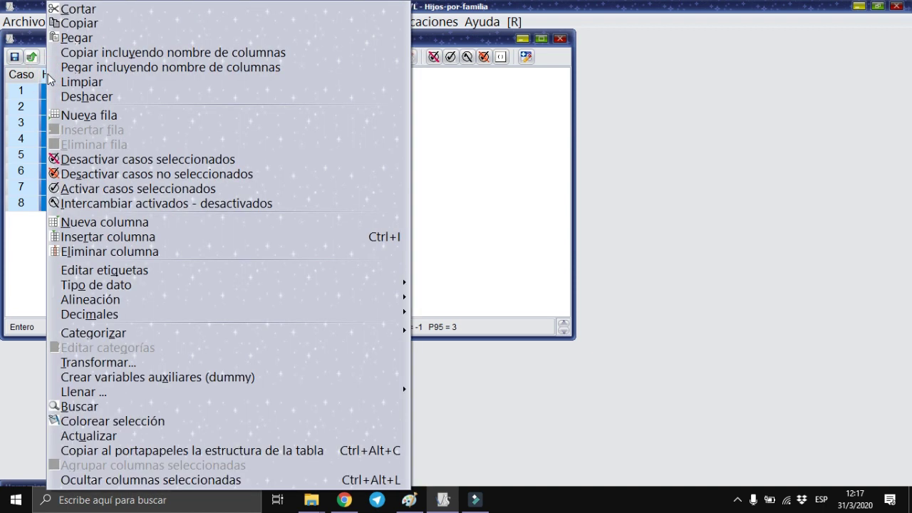
mouse_move(105, 289)
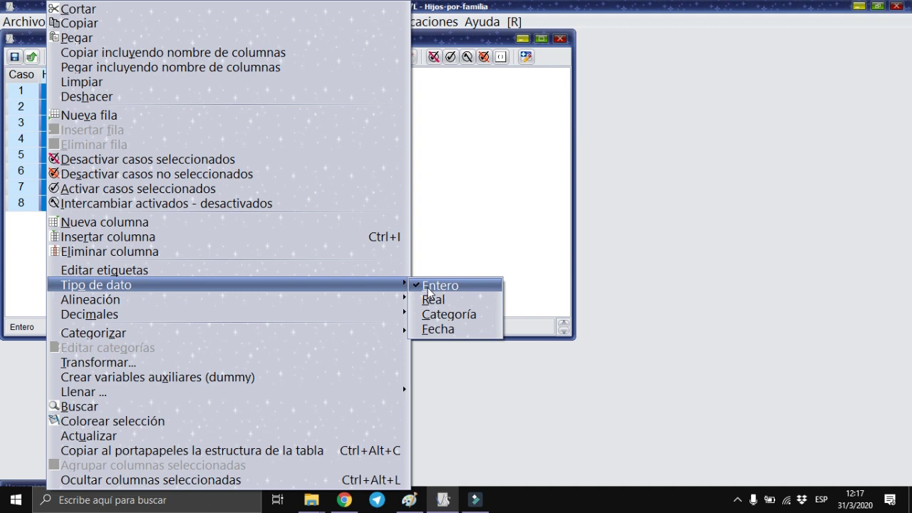
left_click(445, 228)
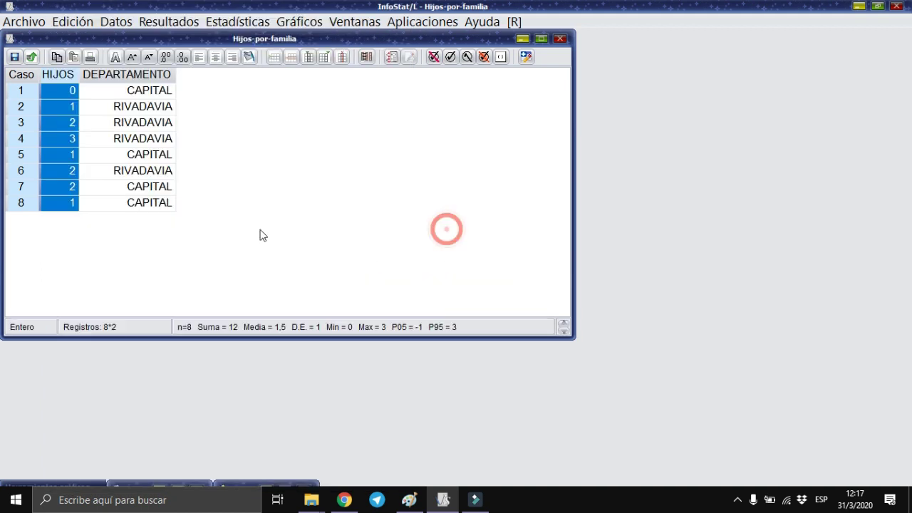
Check which data type is assigned to the DEPARTAMENTO column.
right_click(116, 77)
left_click(114, 74)
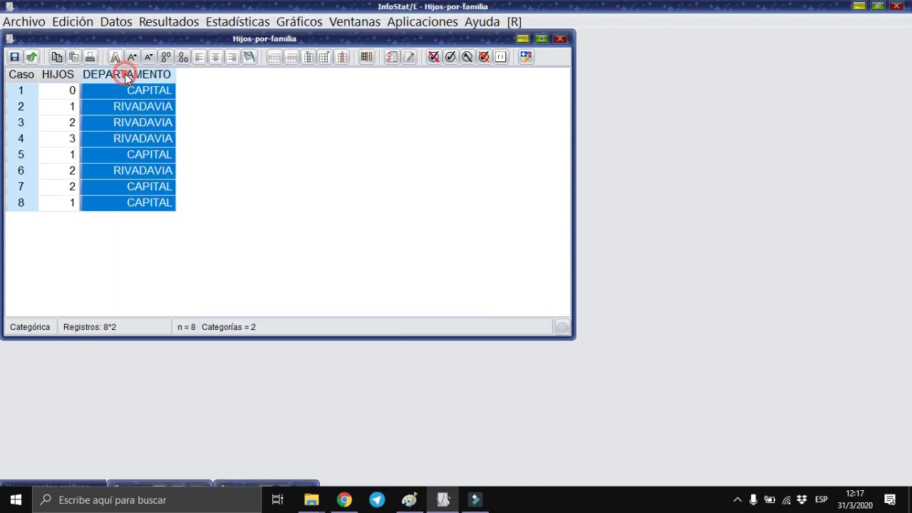
right_click(125, 74)
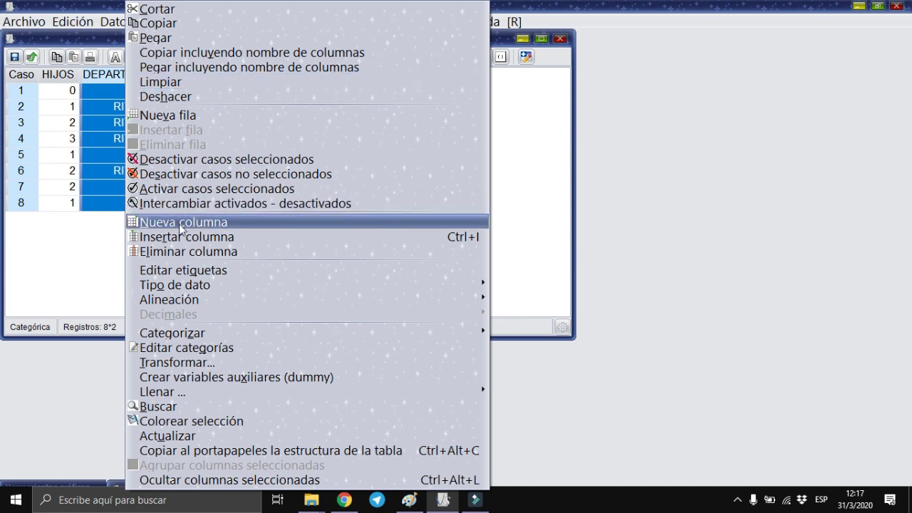
mouse_move(188, 289)
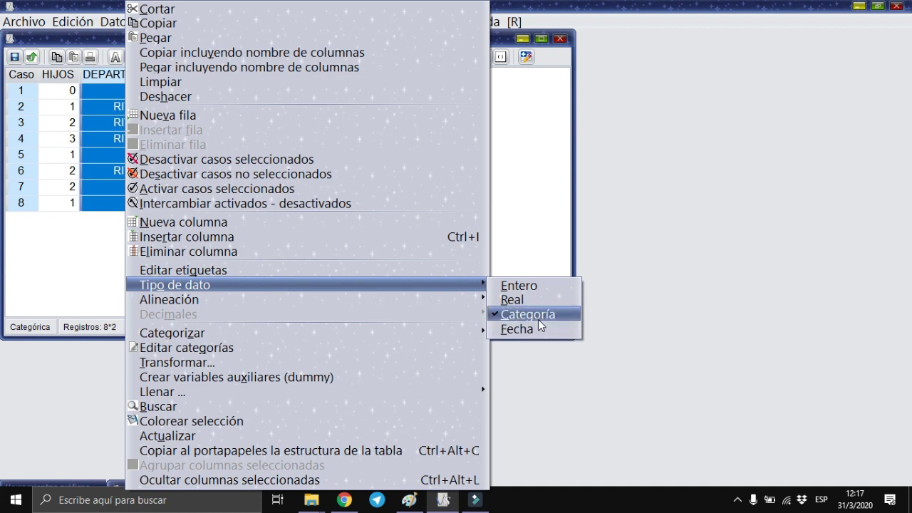
left_click(524, 213)
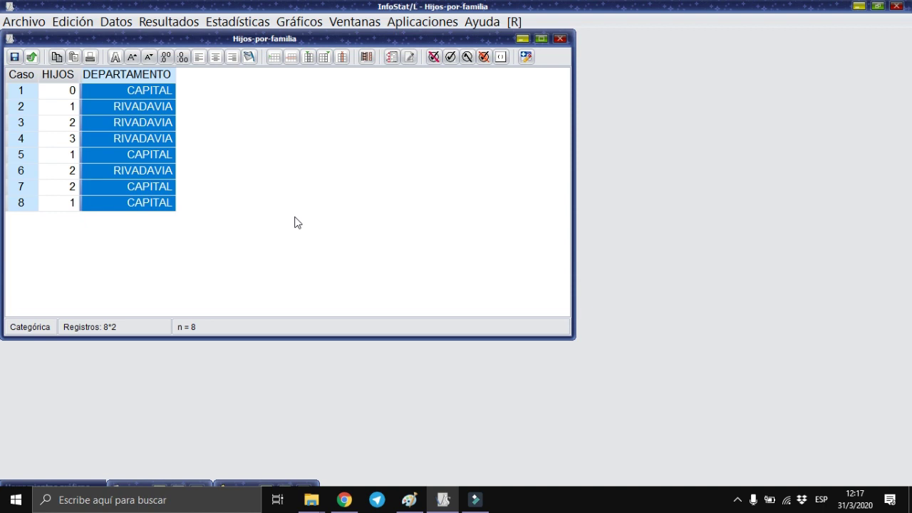
Start a frequency table analysis and remove HIJOS from its variables and DEPARTAMENTO from its partitions.
left_click(240, 24)
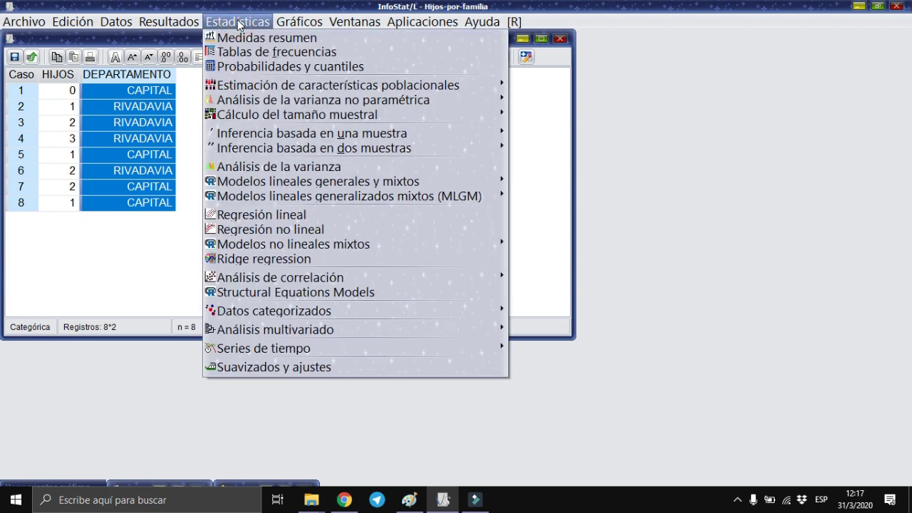
left_click(254, 53)
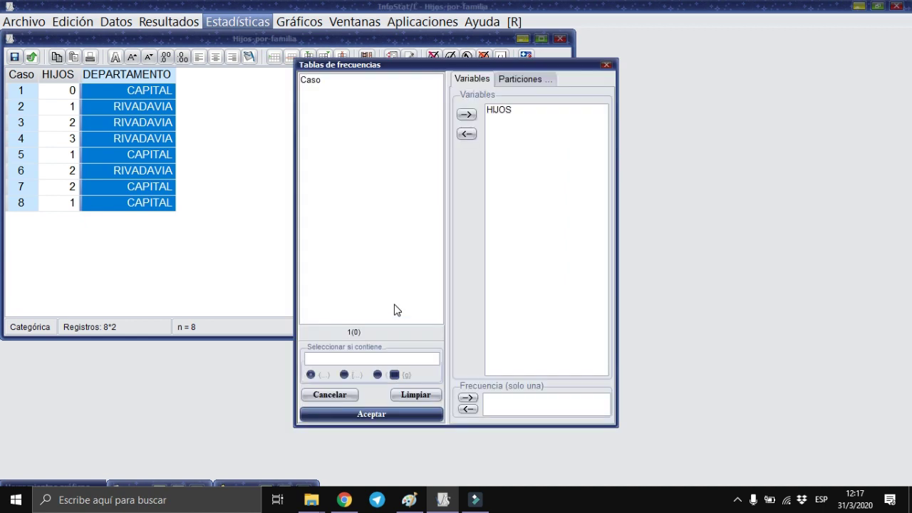
left_click(509, 109)
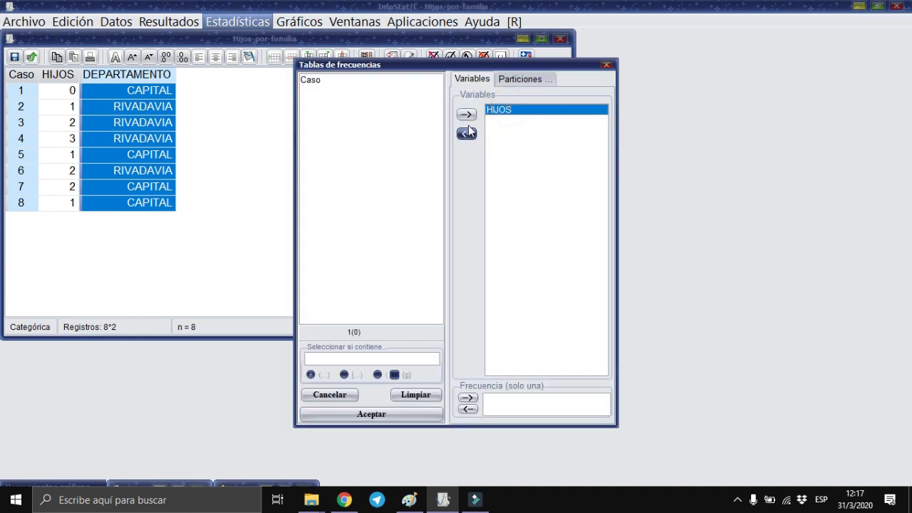
left_click(466, 133)
left_click(510, 81)
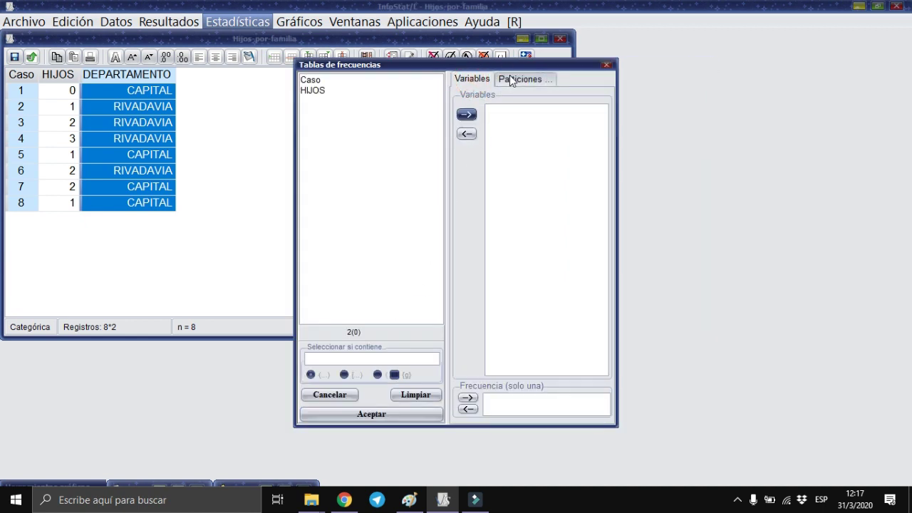
left_click(510, 77)
left_click(468, 128)
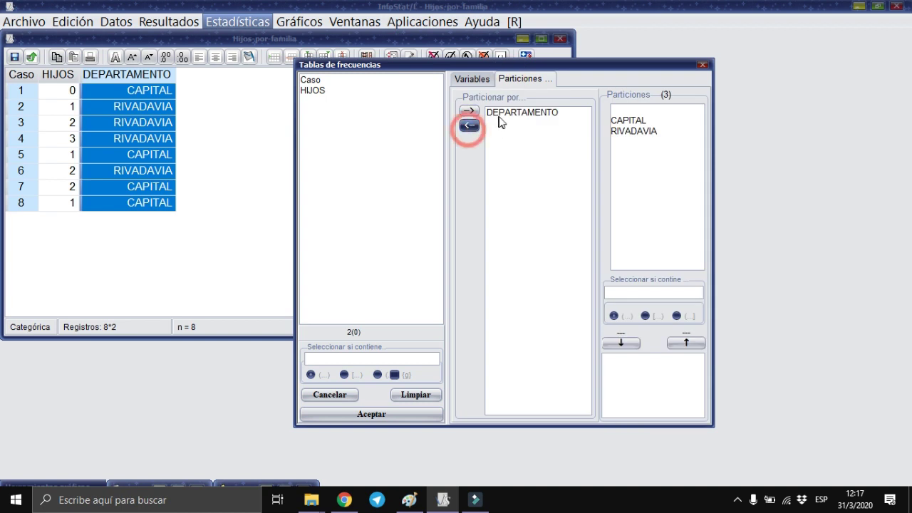
left_click(503, 112)
left_click(469, 128)
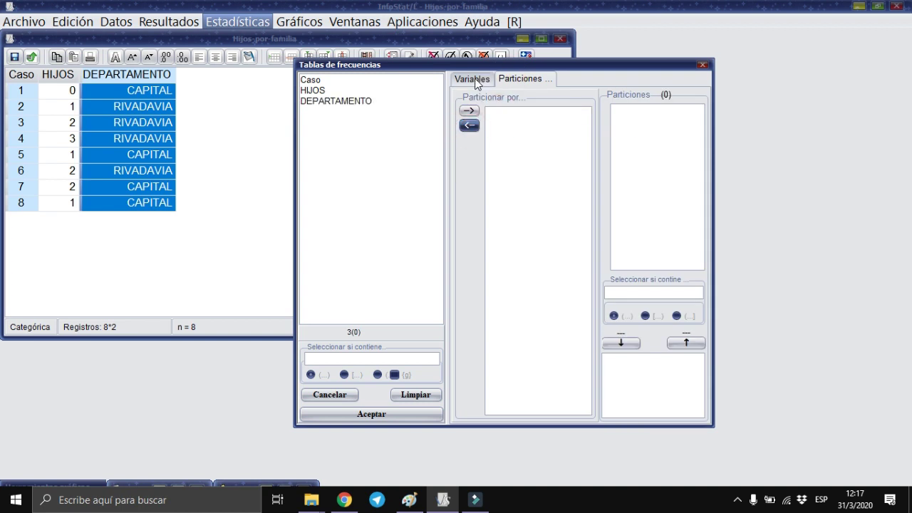
left_click(472, 79)
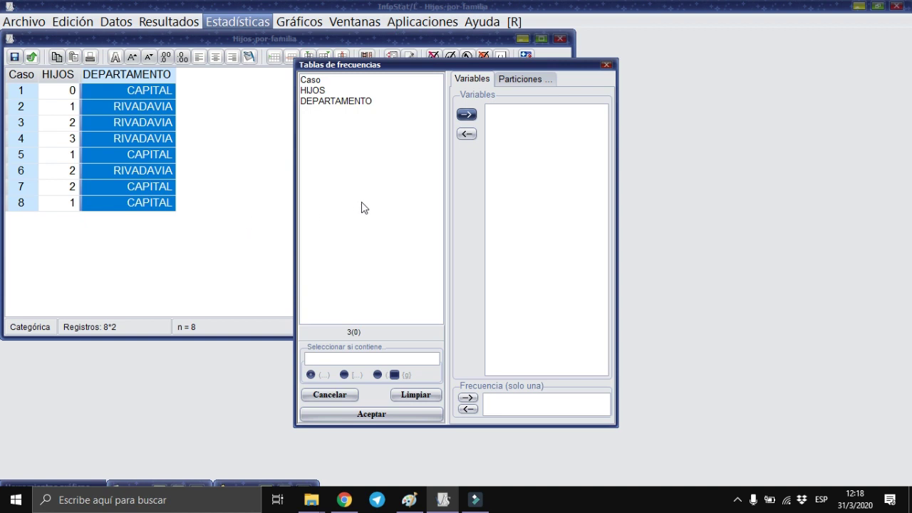
Assign HIJOS as the variable of the frequency table and accept the selection.
left_click(321, 93)
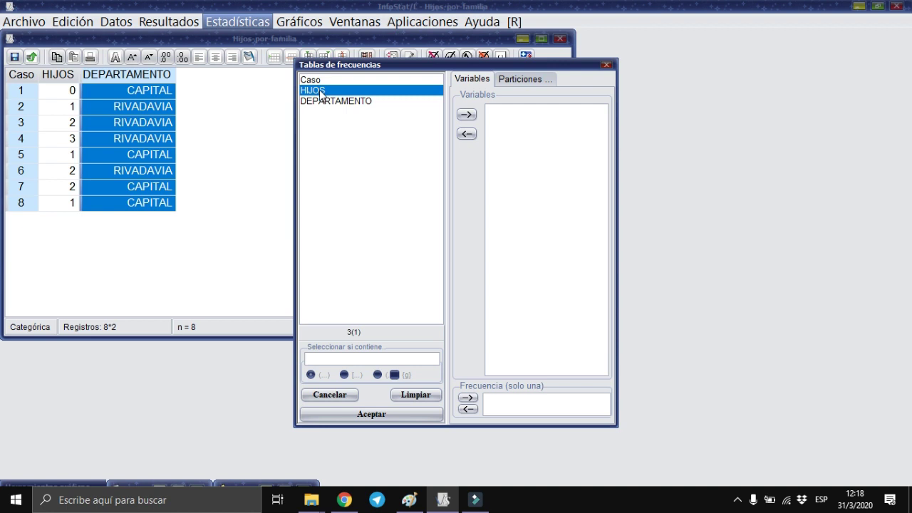
left_click(469, 117)
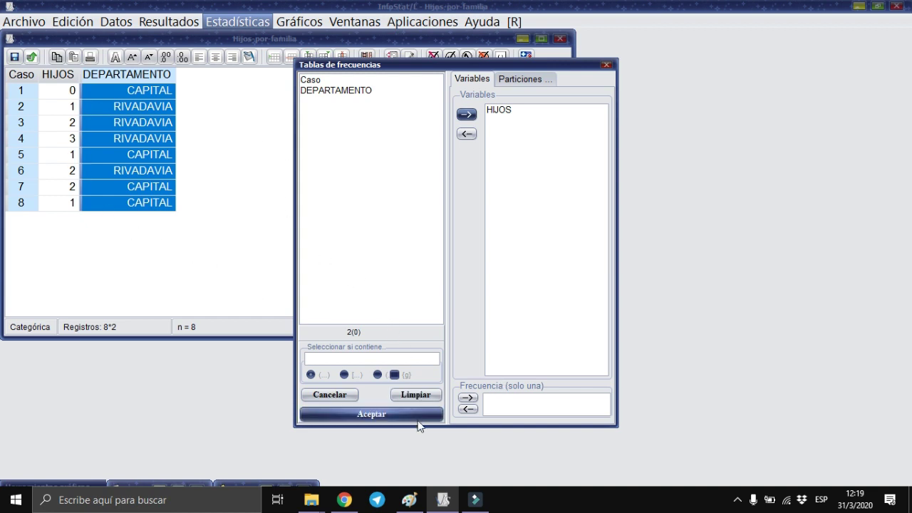
left_click(383, 415)
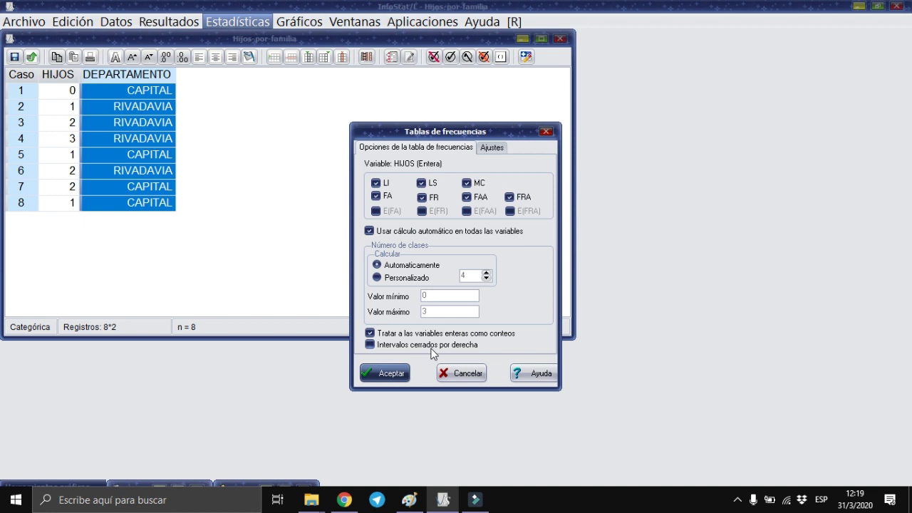
Exclude the LS and LI class limits from the HIJOS frequency table and generate it.
left_click(422, 182)
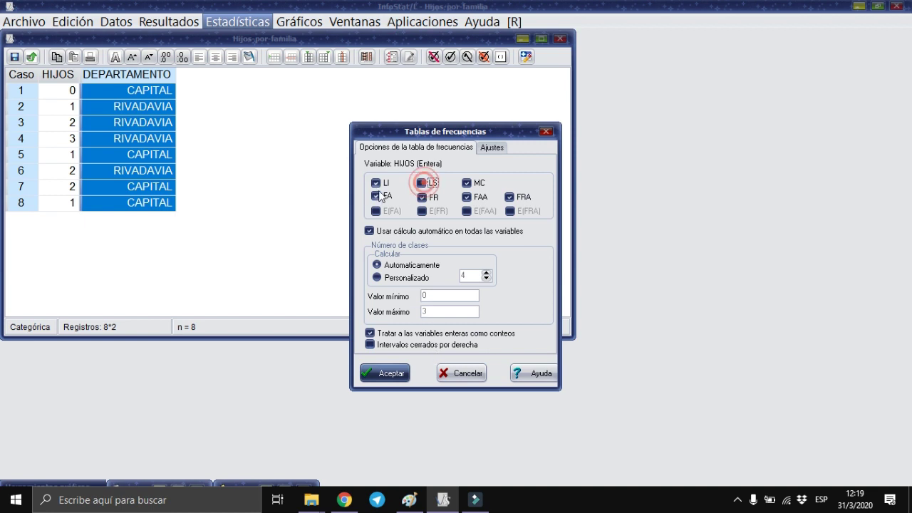
left_click(376, 183)
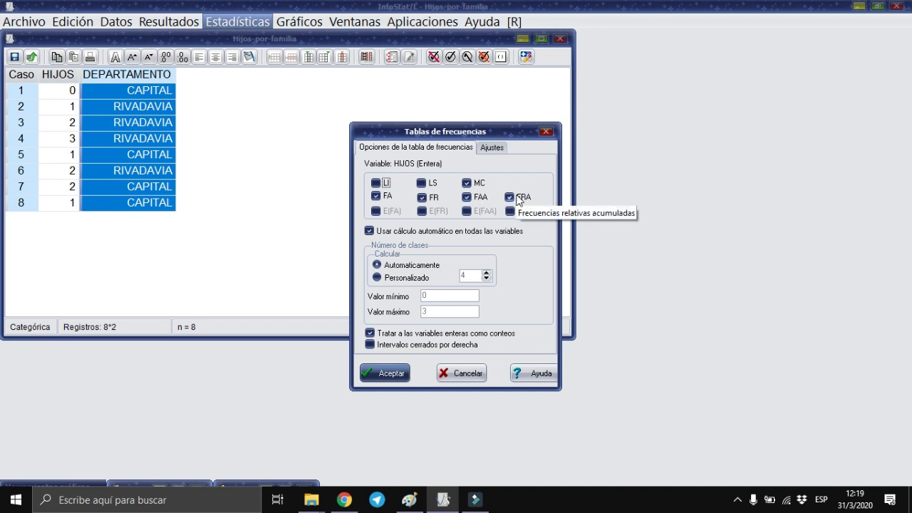
left_click(385, 374)
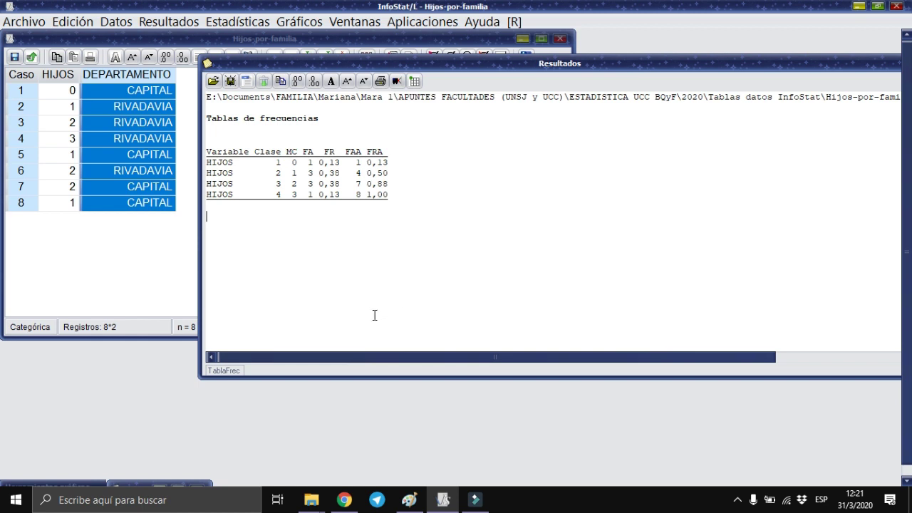
left_click(389, 173)
Start a bar chart and clear Caso from the plotted variables, HIJOS from the classification criteria and DEPARTAMENTO from the partitions.
left_click(300, 22)
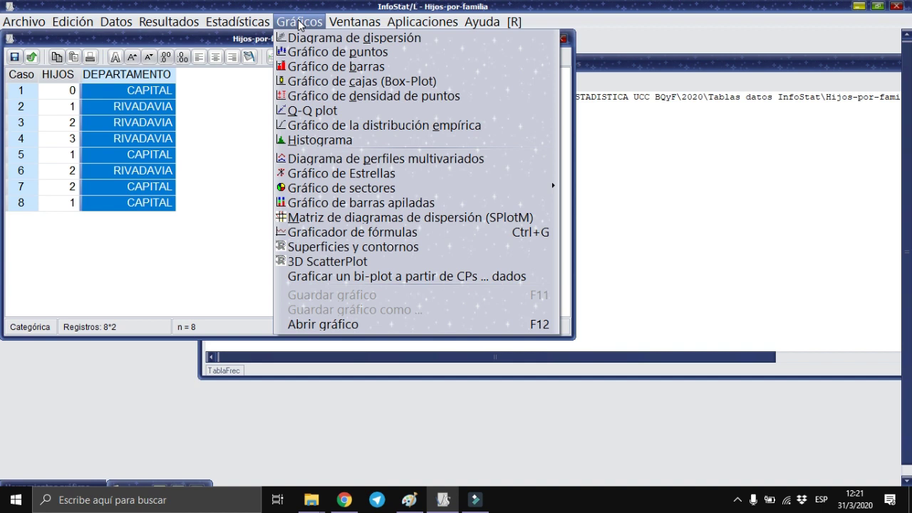
left_click(311, 66)
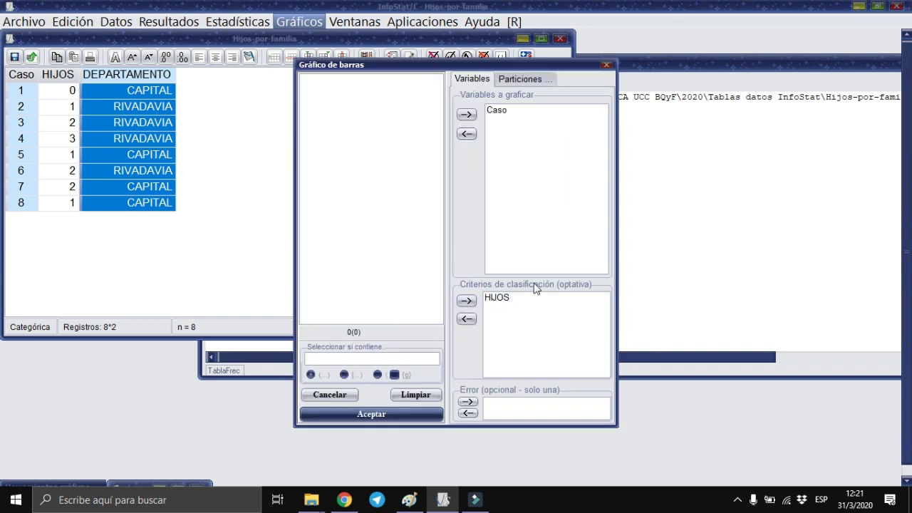
left_click(498, 297)
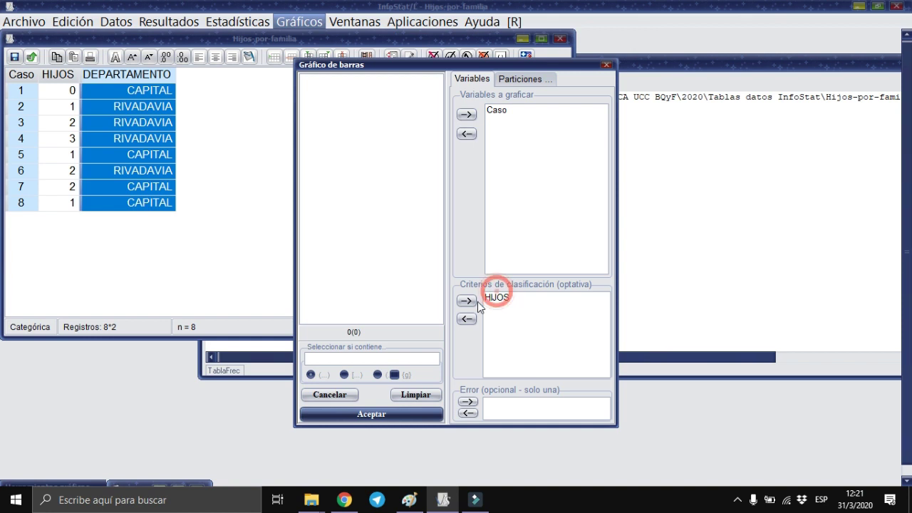
left_click(467, 319)
left_click(492, 111)
left_click(467, 133)
left_click(519, 79)
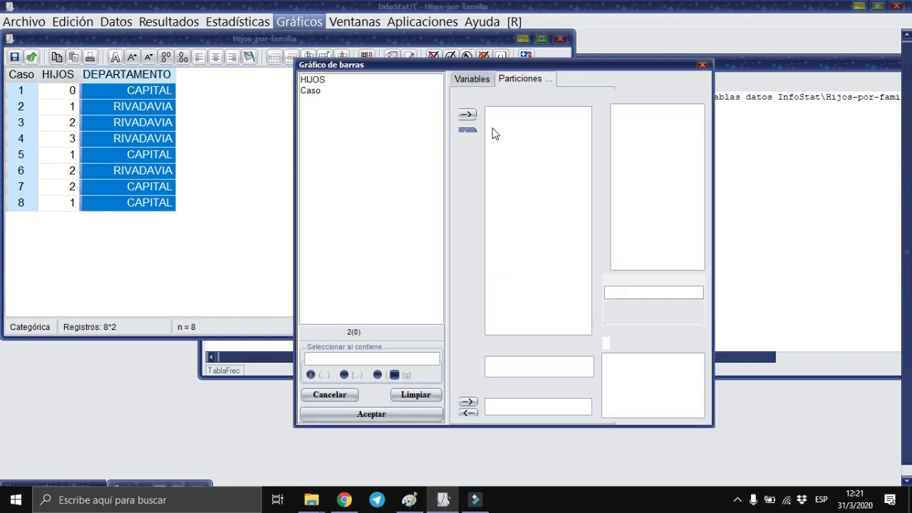
left_click(503, 111)
left_click(469, 126)
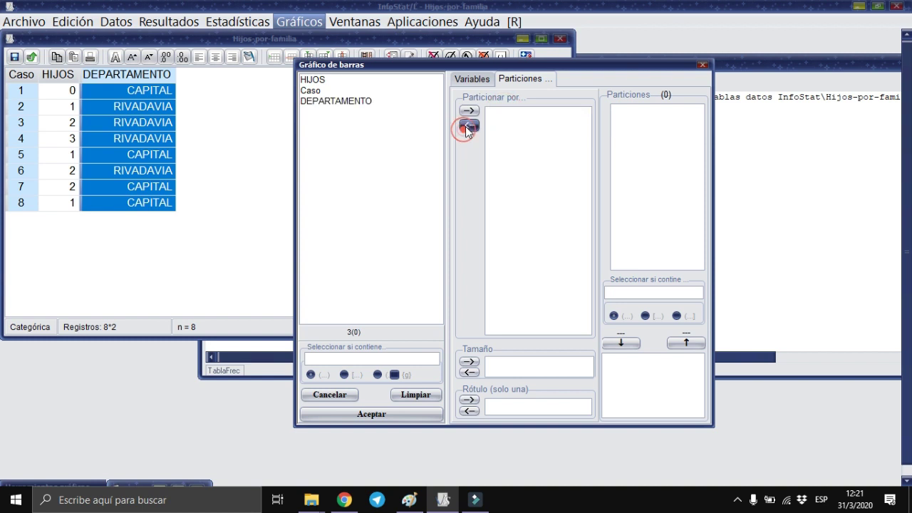
left_click(471, 79)
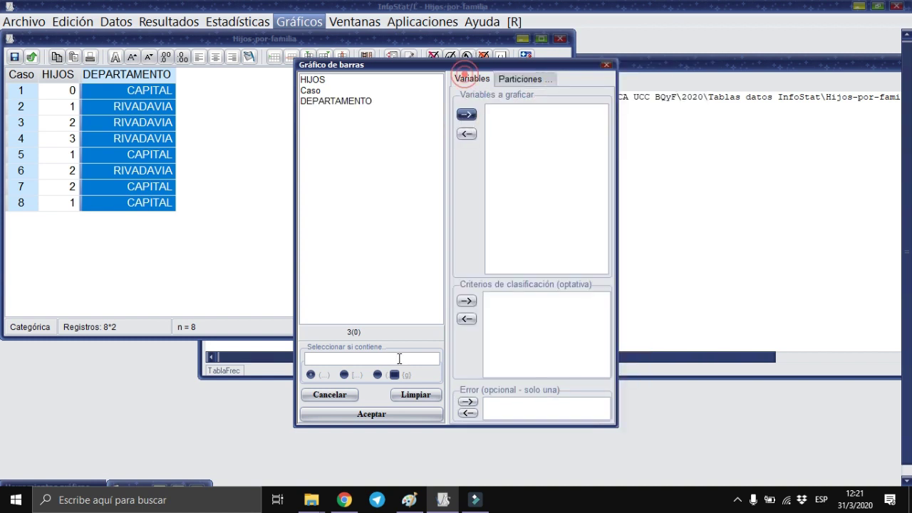
left_click(422, 397)
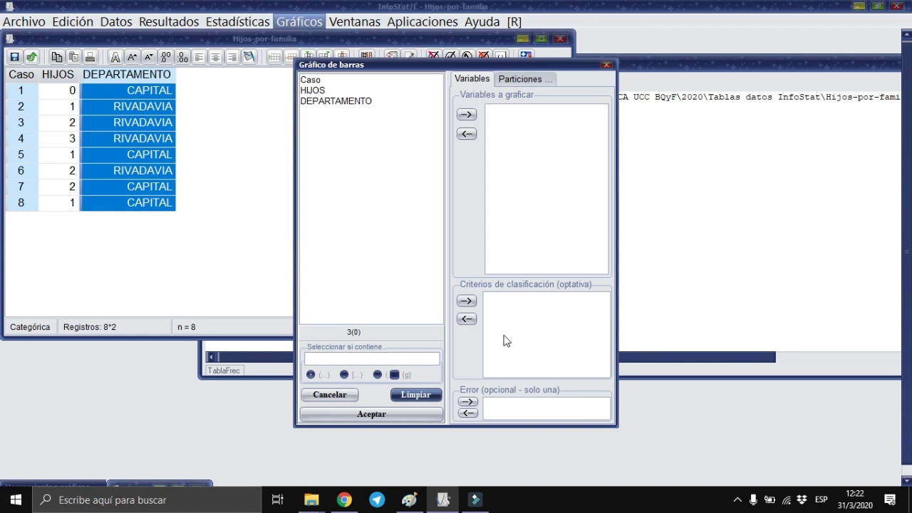
Set Caso as the bar chart's variable to plot and HIJOS as its classification criterion, and accept the selection.
left_click(317, 82)
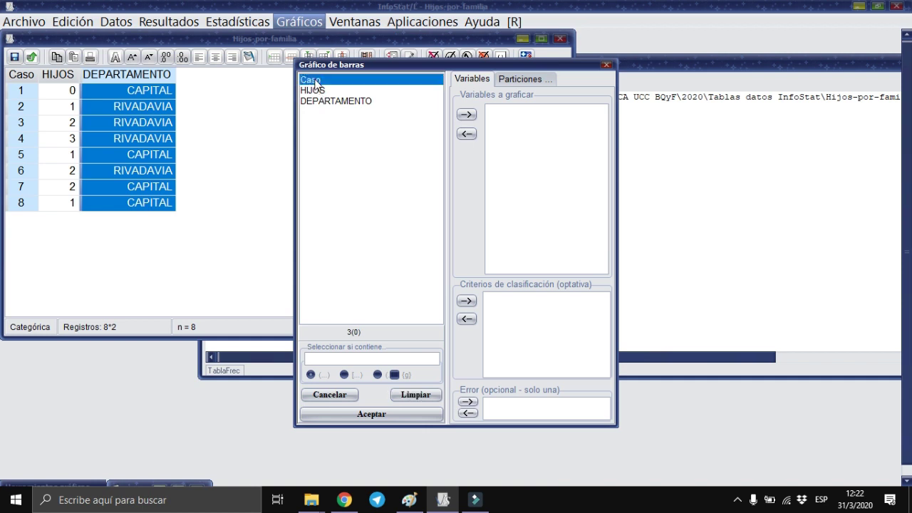
left_click(466, 114)
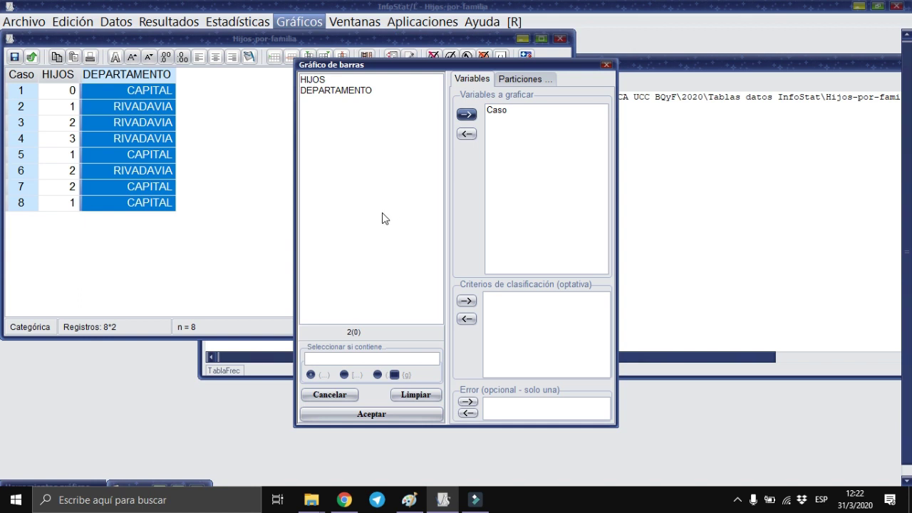
left_click(316, 81)
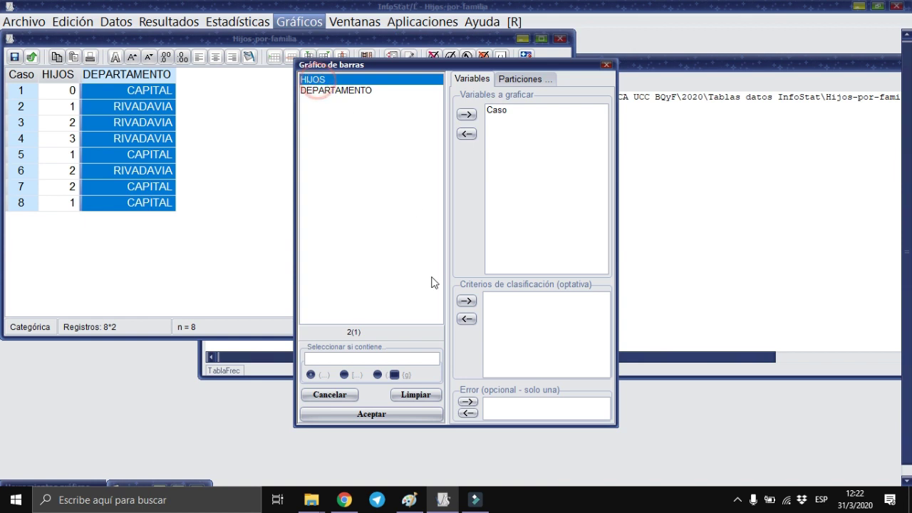
left_click(467, 301)
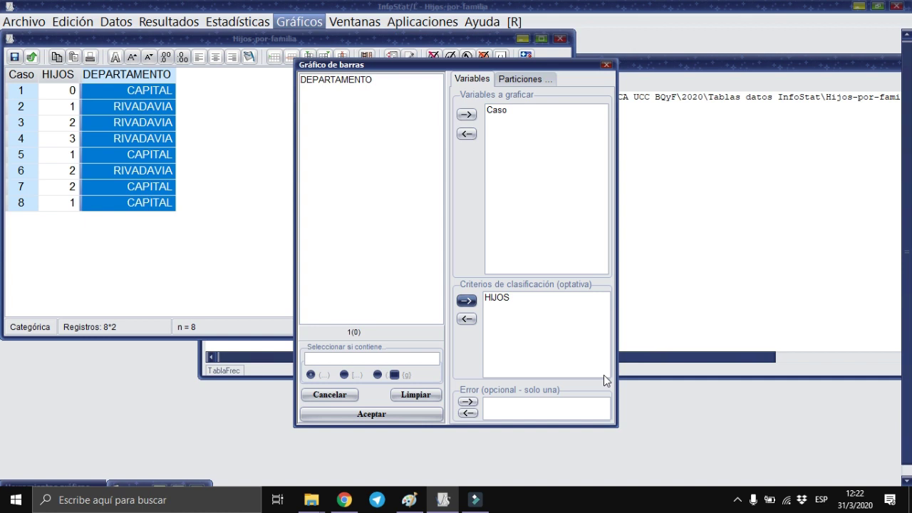
left_click(399, 417)
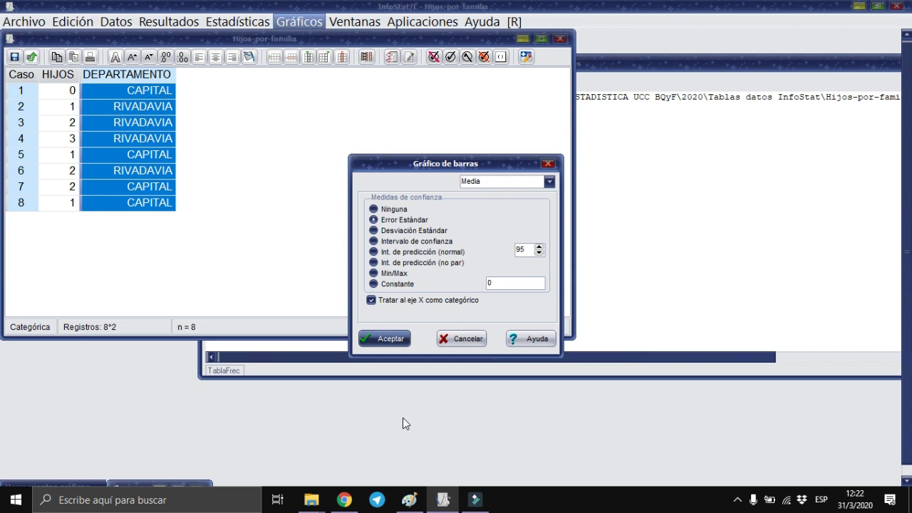
Generate the bar chart with absolute frequencies (Frecuencias absolutas) as the plotted measure, treating the X axis as categorical.
left_click(550, 181)
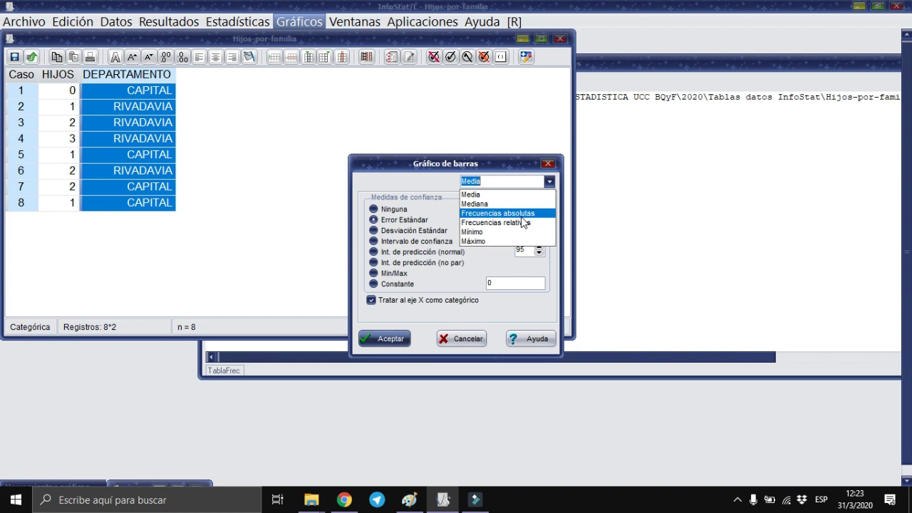
left_click(550, 183)
left_click(550, 183)
left_click(524, 214)
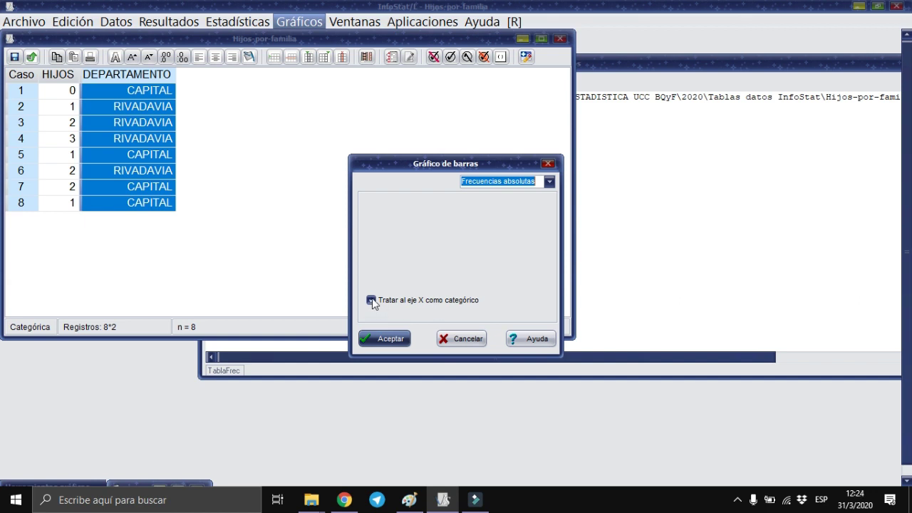
left_click(392, 340)
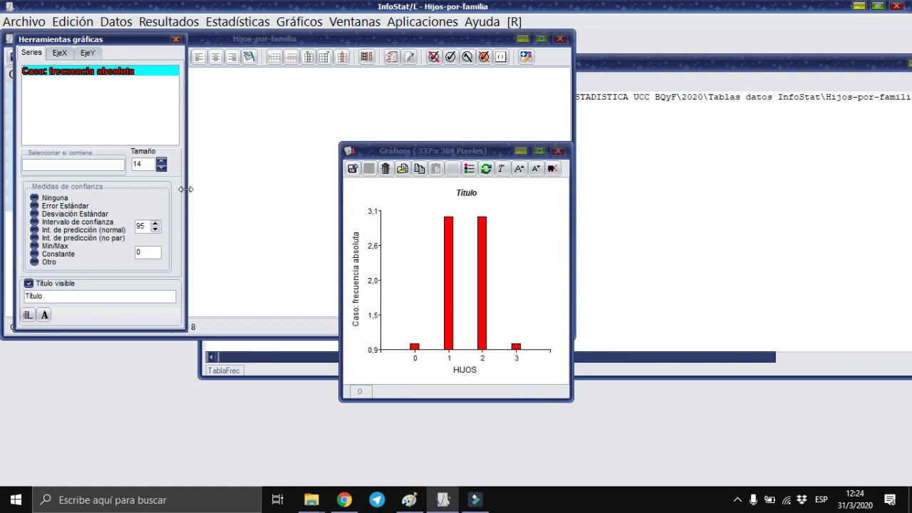
Reduce the size of the Caso: frecuencia absoluta bars to 1 and hide the chart title.
left_click(162, 169)
left_click(161, 169)
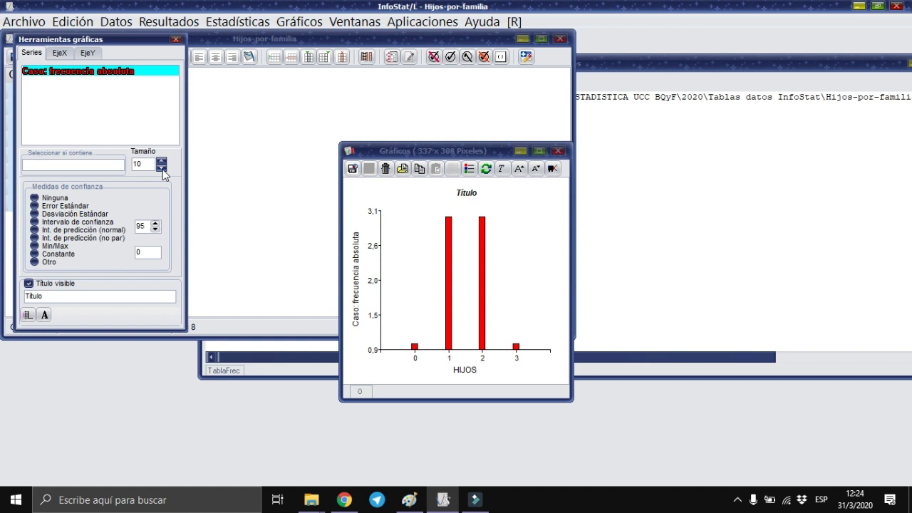
left_click(162, 169)
left_click(161, 169)
left_click(162, 169)
left_click(162, 168)
left_click(162, 169)
left_click(162, 169)
left_click(162, 169)
left_click(162, 169)
left_click(162, 169)
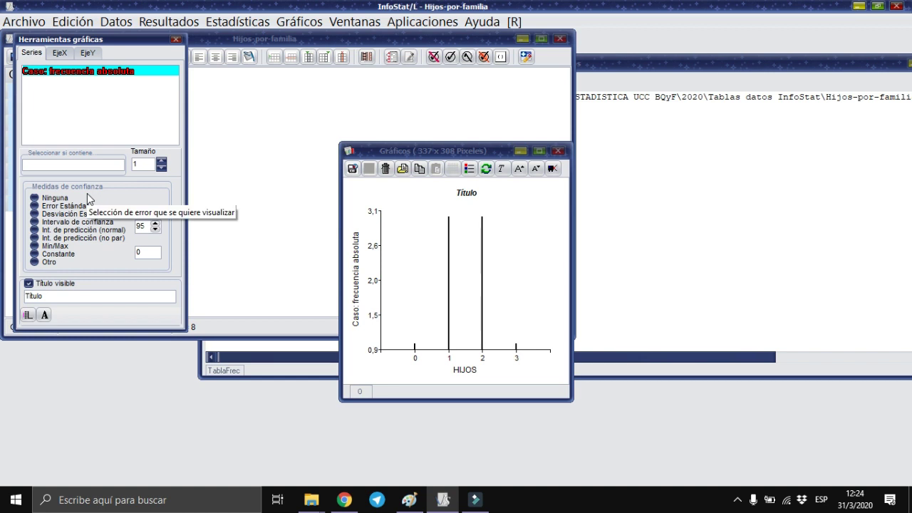
left_click(29, 283)
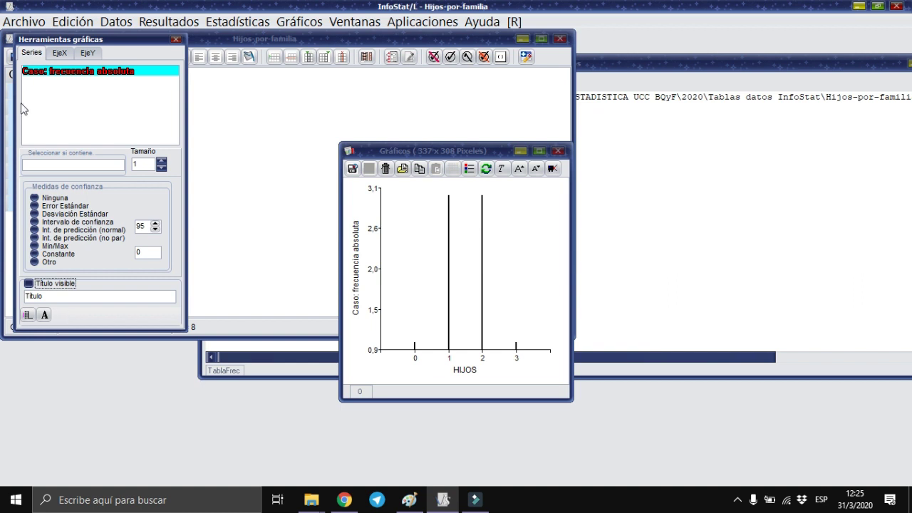
left_click(59, 57)
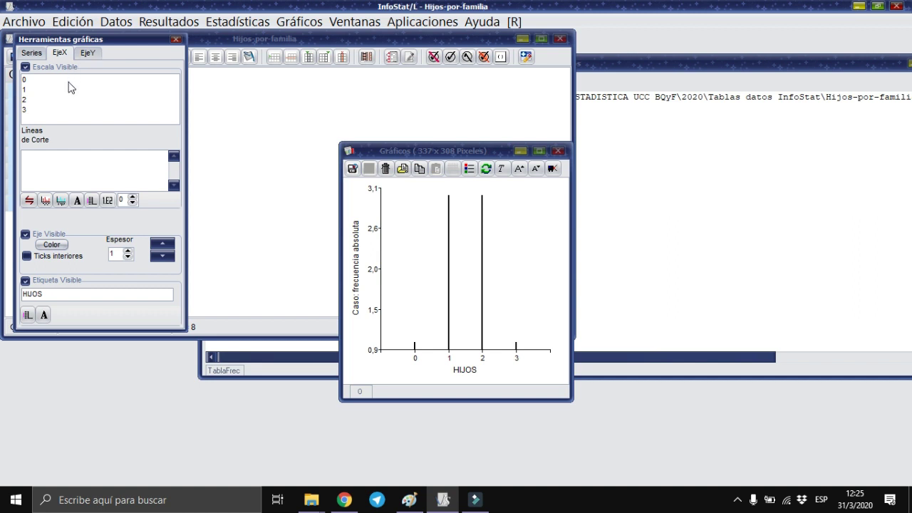
left_click(25, 89)
left_click(26, 99)
left_click(29, 109)
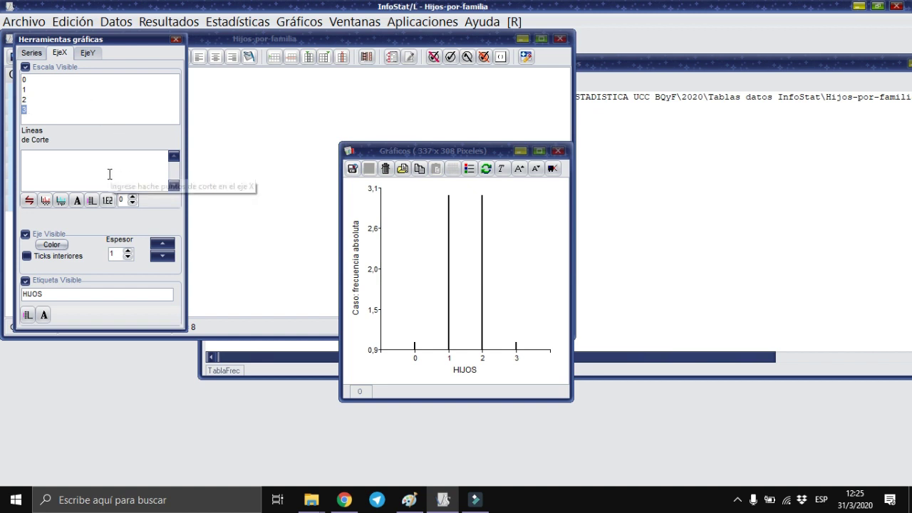
Set the Y axis to a minimum of 0, a maximum of 4 and 0 decimals.
left_click(90, 62)
left_click(136, 84)
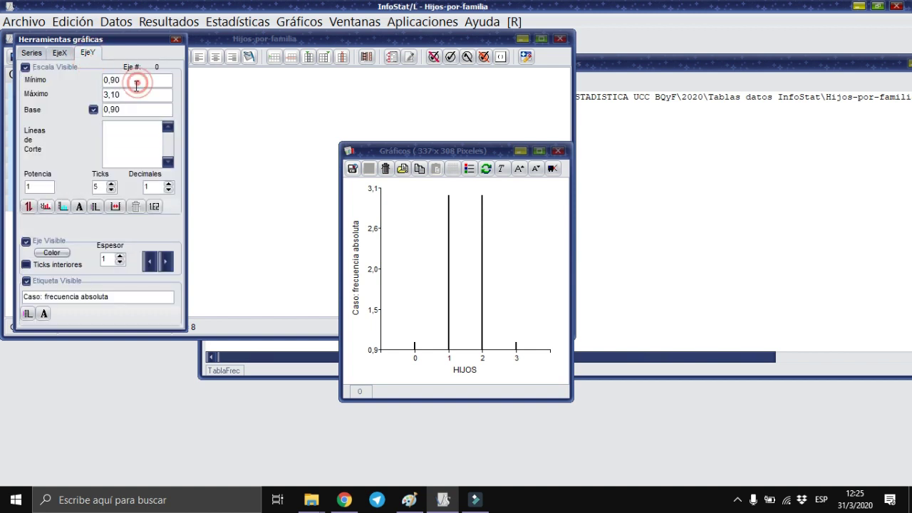
key("BackSpace")
key("BackSpace")
key("BackSpace")
left_click(136, 94)
key("BackSpace")
key("BackSpace")
key("BackSpace")
key("BackSpace")
type("4")
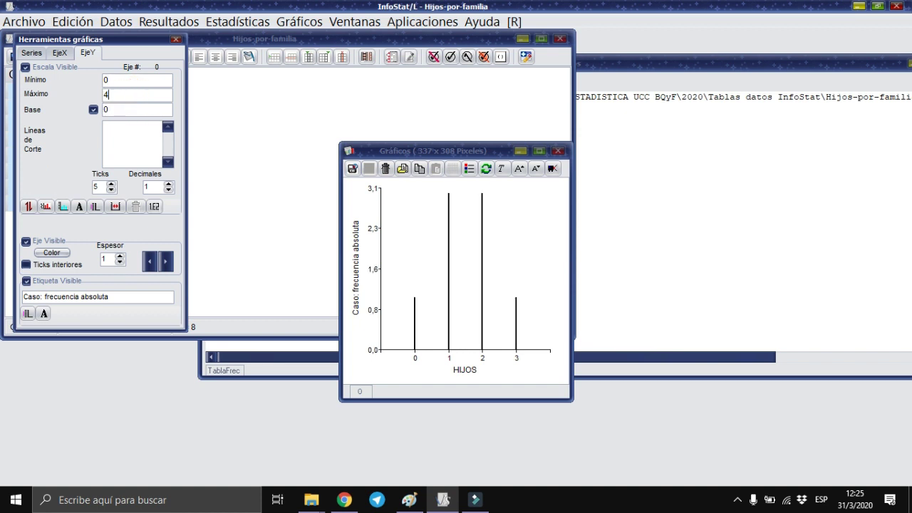
left_click(114, 112)
left_click(169, 191)
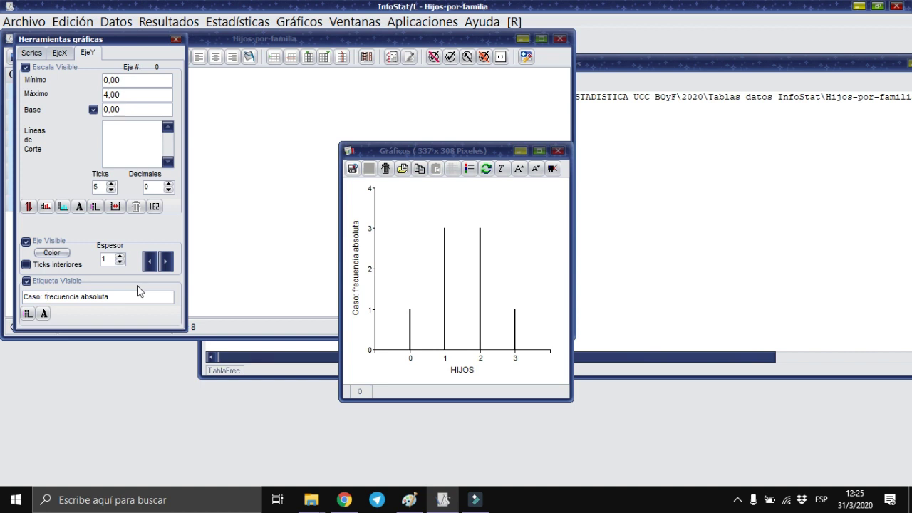
Change the Y-axis label to "Frecuencia absoluta".
key("BackSpace")
key("BackSpace")
key("BackSpace")
key("BackSpace")
key("BackSpace")
key("BackSpace")
type("F")
left_click(63, 55)
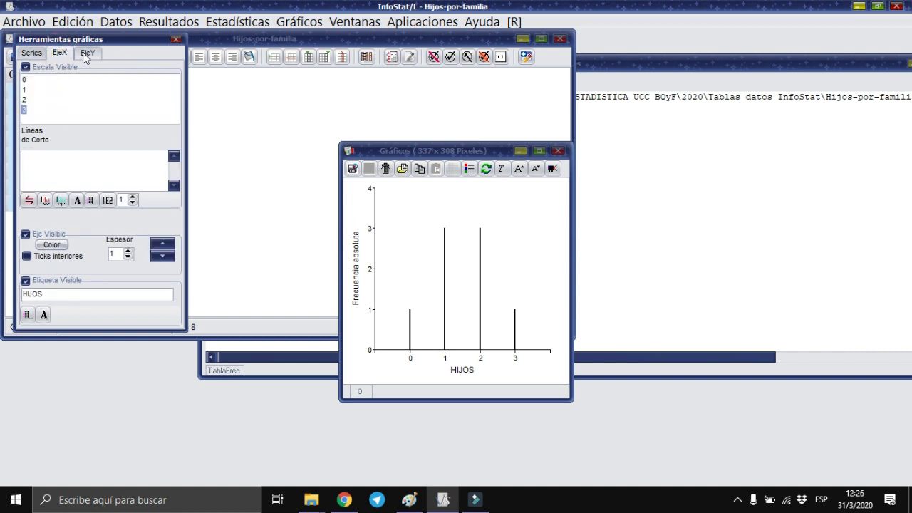
left_click(86, 54)
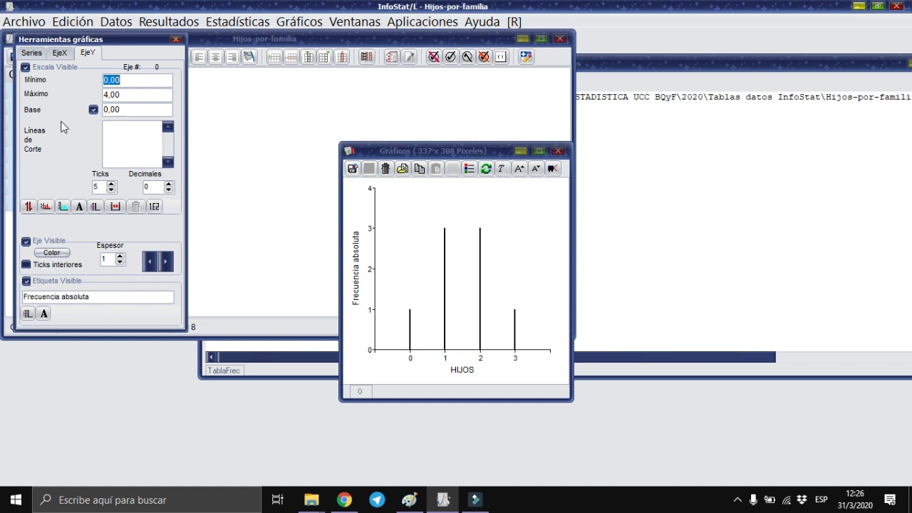
left_click(42, 55)
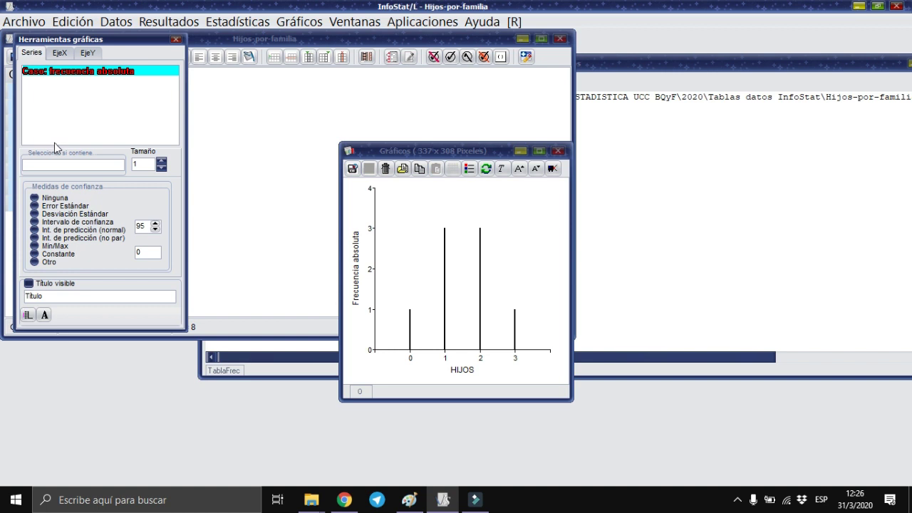
Create a second bar chart of Caso by HIJOS with absolute frequencies and without treating the X axis as categorical.
left_click(293, 26)
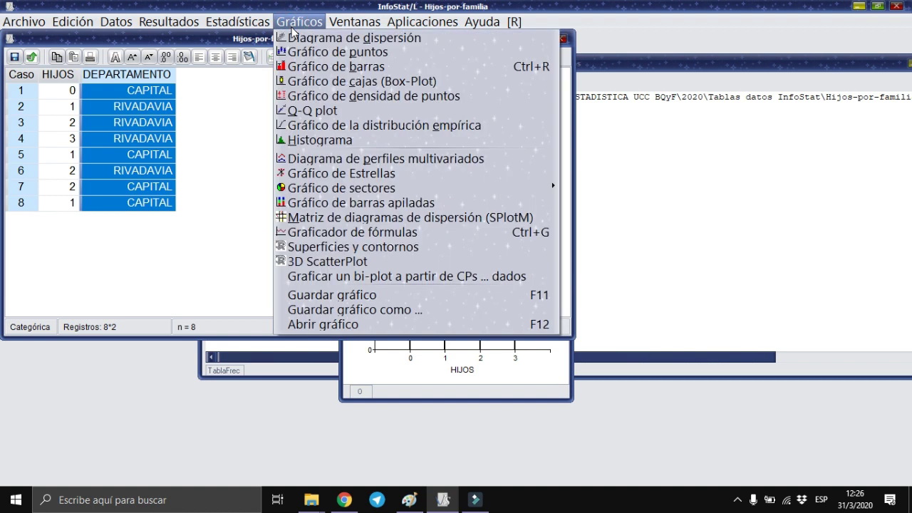
left_click(295, 68)
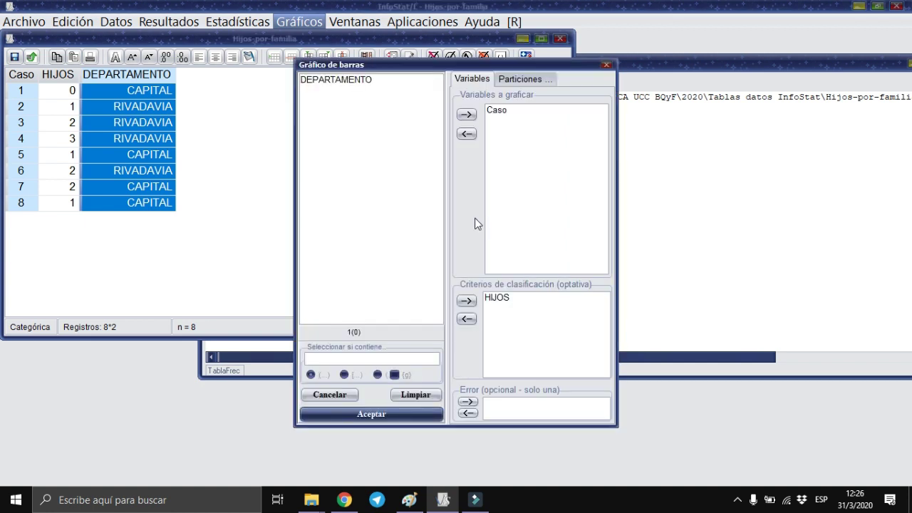
left_click(397, 415)
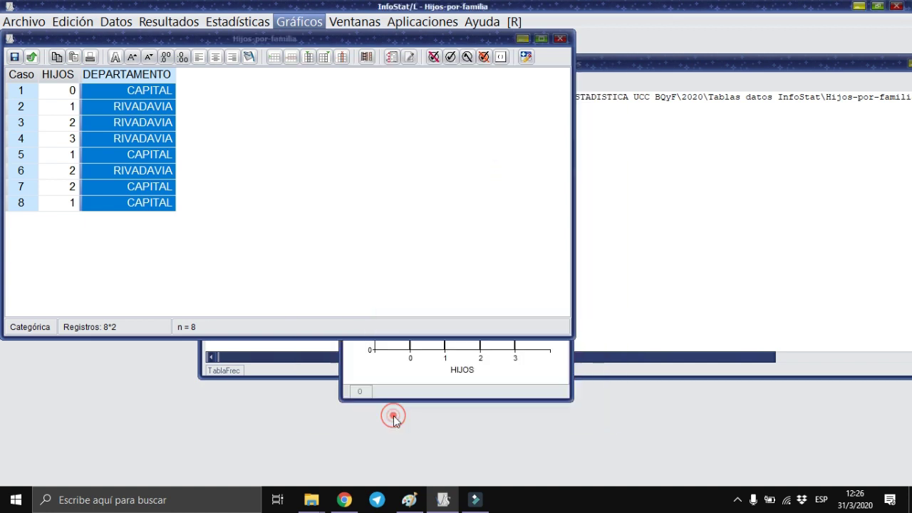
left_click(550, 182)
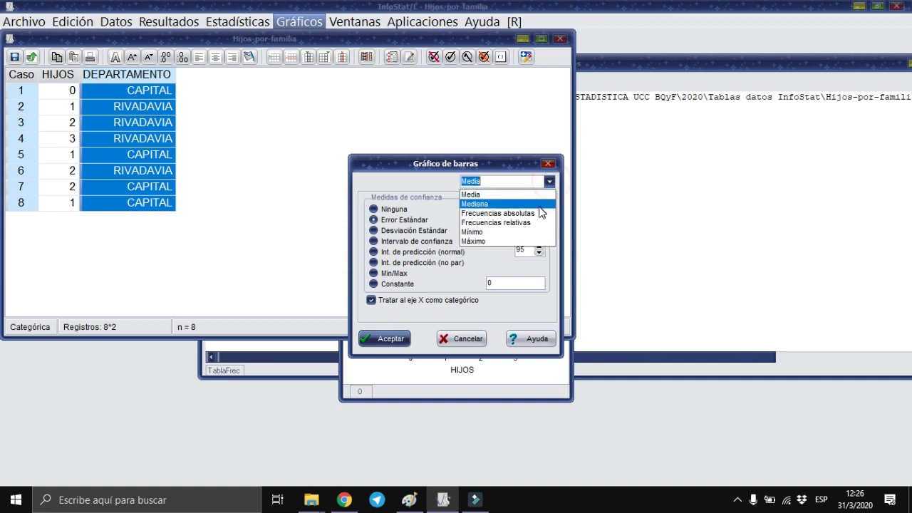
left_click(535, 210)
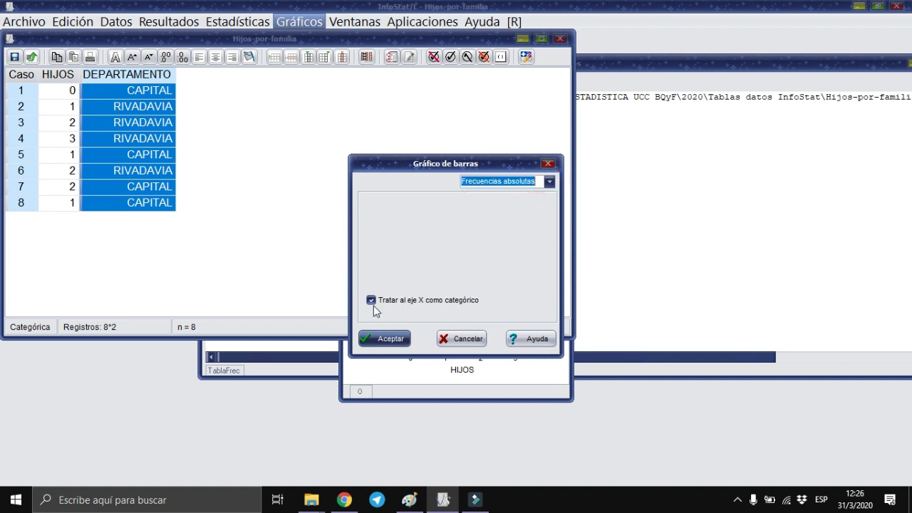
left_click(372, 301)
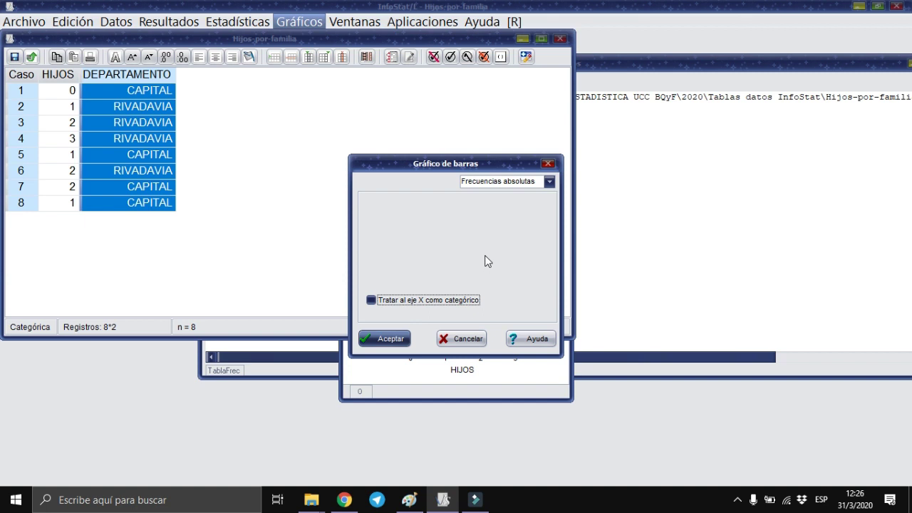
left_click(392, 340)
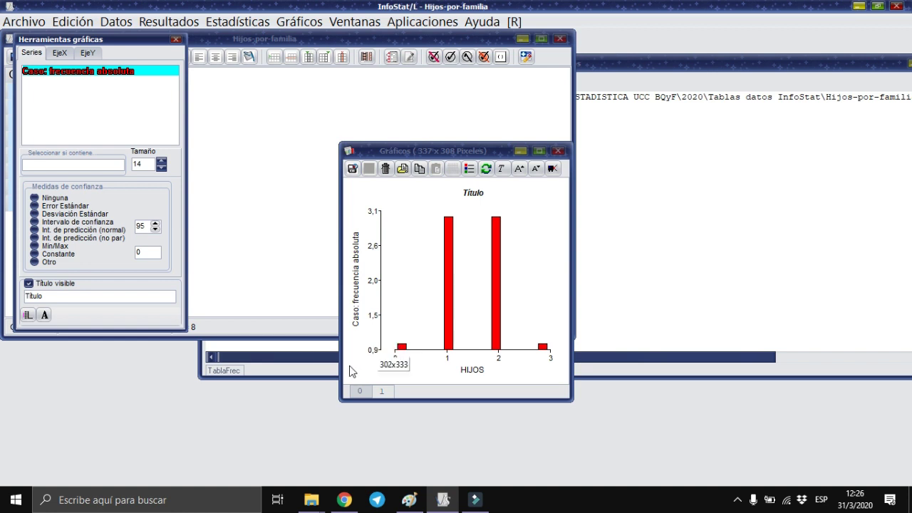
Set the second chart's Y axis to a minimum of 0, a maximum of 4 and 0 decimals.
left_click(87, 54)
left_click(132, 78)
key("BackSpace")
key("BackSpace")
key("BackSpace")
left_click(135, 94)
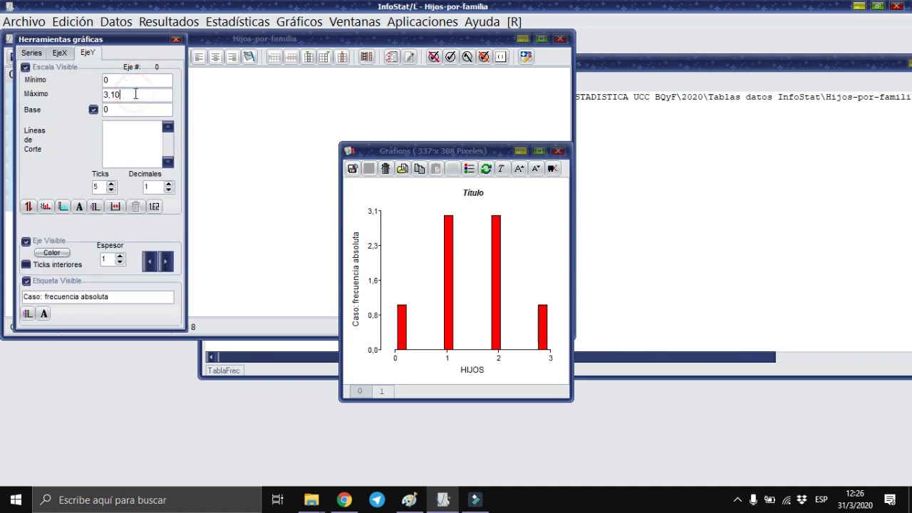
key("BackSpace")
key("BackSpace")
key("BackSpace")
key("BackSpace")
type("4")
left_click(135, 111)
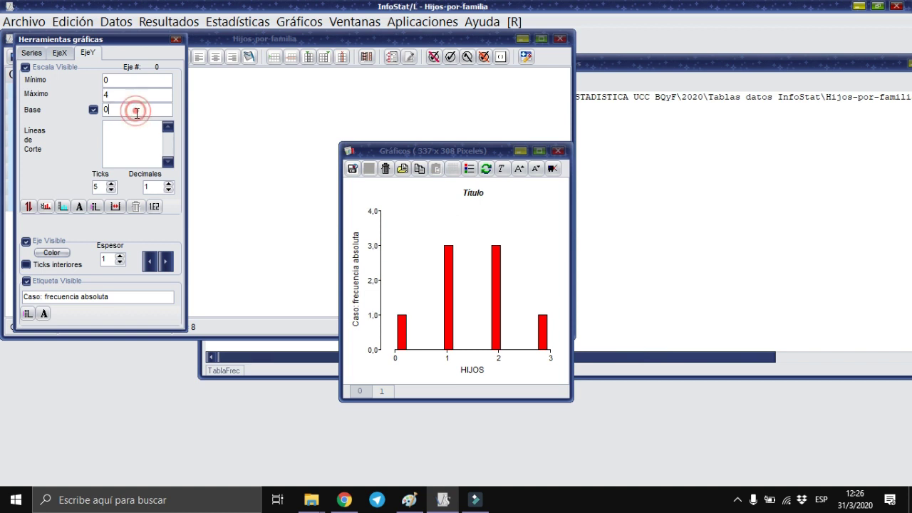
left_click(169, 189)
left_click(168, 189)
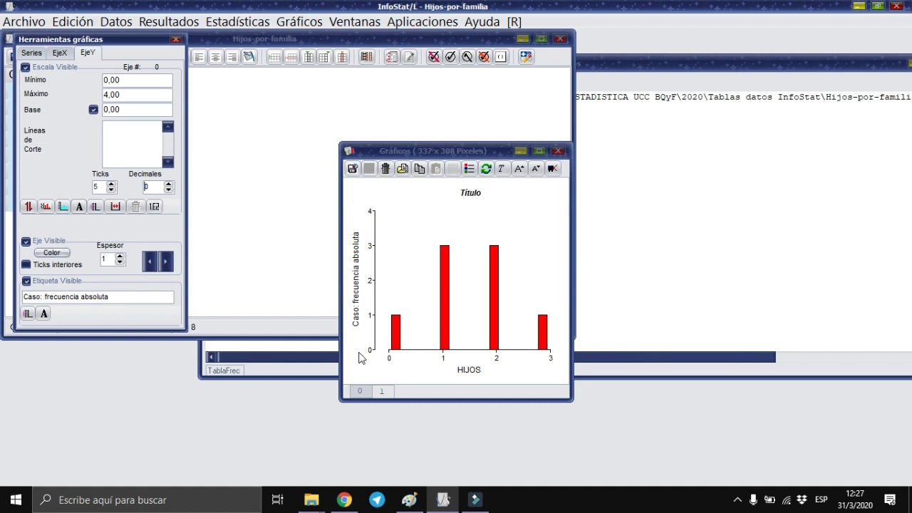
Shift the second chart's Y axis to the right until it meets the start of the X axis at 0.
left_click(154, 266)
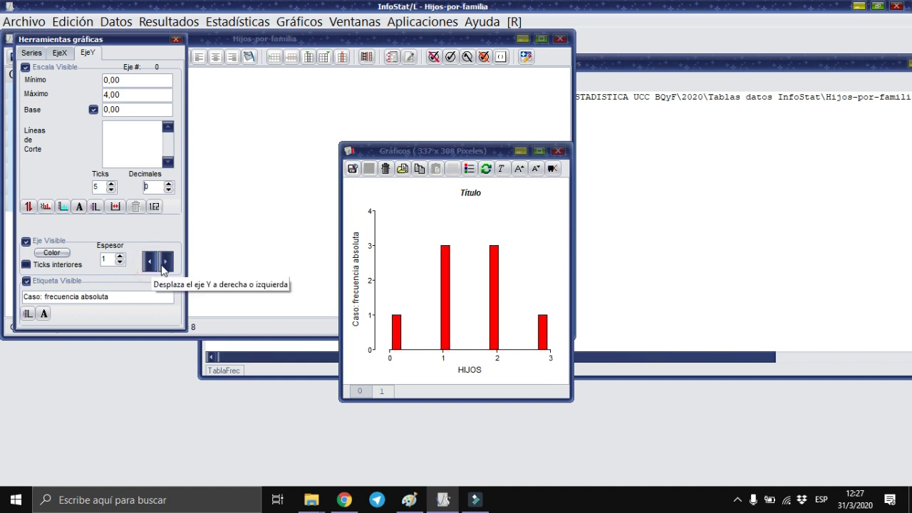
left_click(168, 265)
left_click(168, 265)
left_click(168, 265)
left_click(168, 265)
left_click(168, 265)
left_click(168, 265)
left_click(168, 265)
left_click(168, 265)
left_click(168, 265)
left_click(169, 265)
left_click(168, 266)
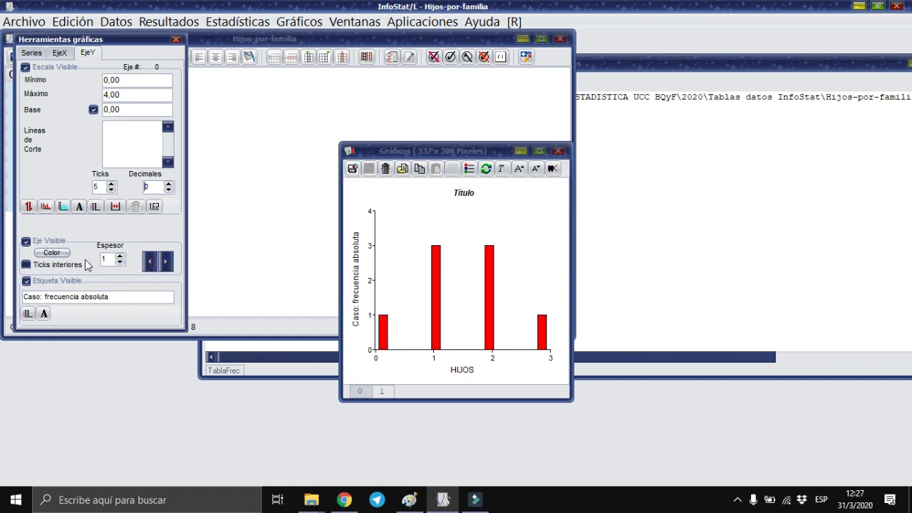
left_click(169, 266)
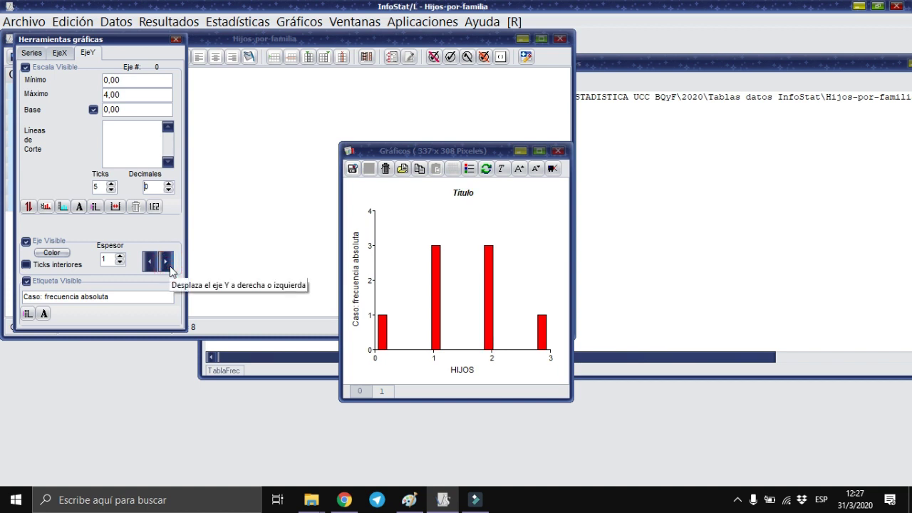
Reduce the size of the second chart's bars to 2.
left_click(31, 53)
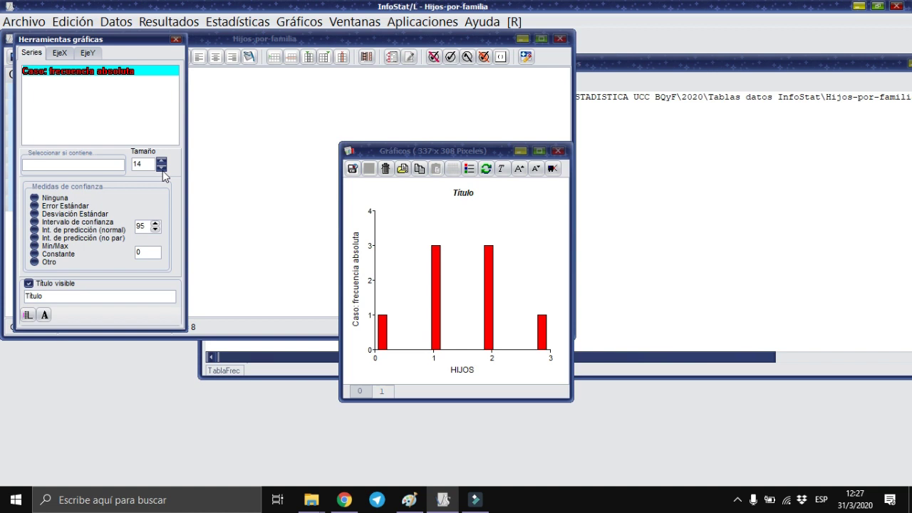
left_click(162, 169)
left_click(162, 168)
left_click(162, 168)
left_click(162, 169)
left_click(162, 169)
left_click(162, 169)
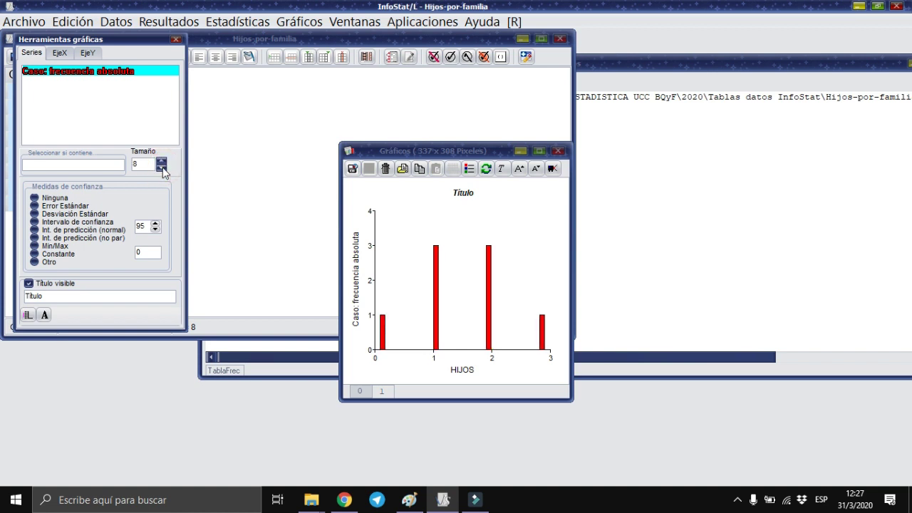
left_click(162, 168)
left_click(162, 168)
left_click(162, 168)
left_click(162, 168)
left_click(162, 168)
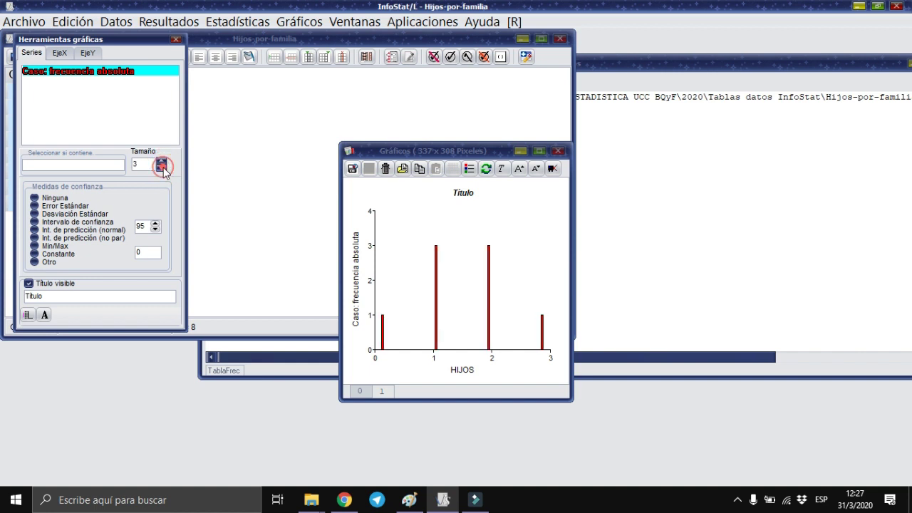
left_click(162, 168)
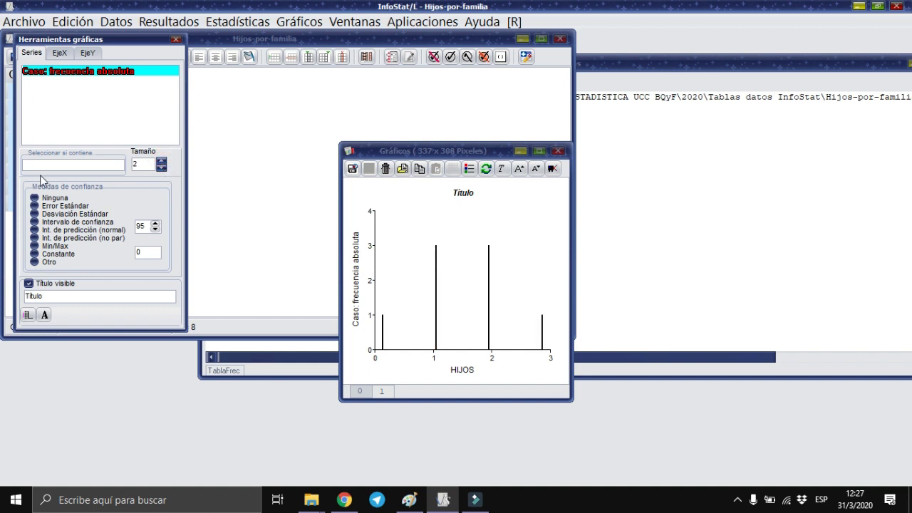
left_click(84, 58)
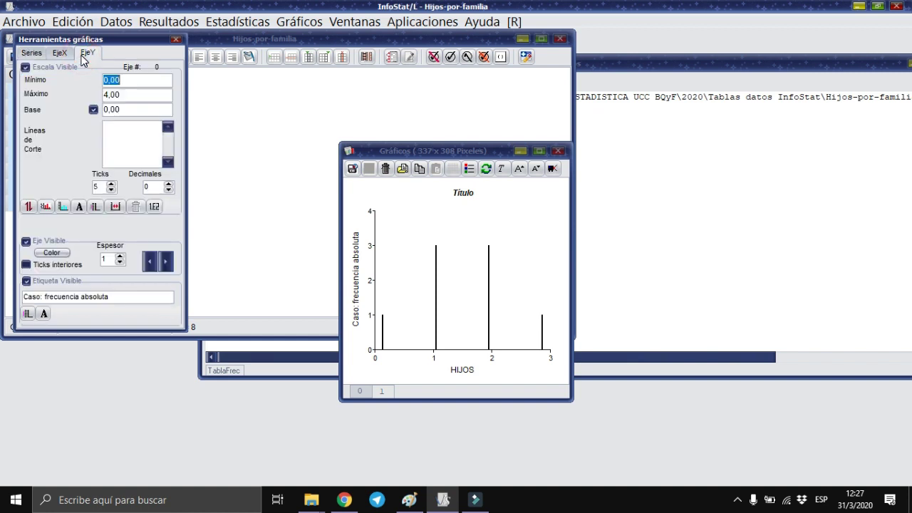
left_click(110, 190)
left_click(111, 185)
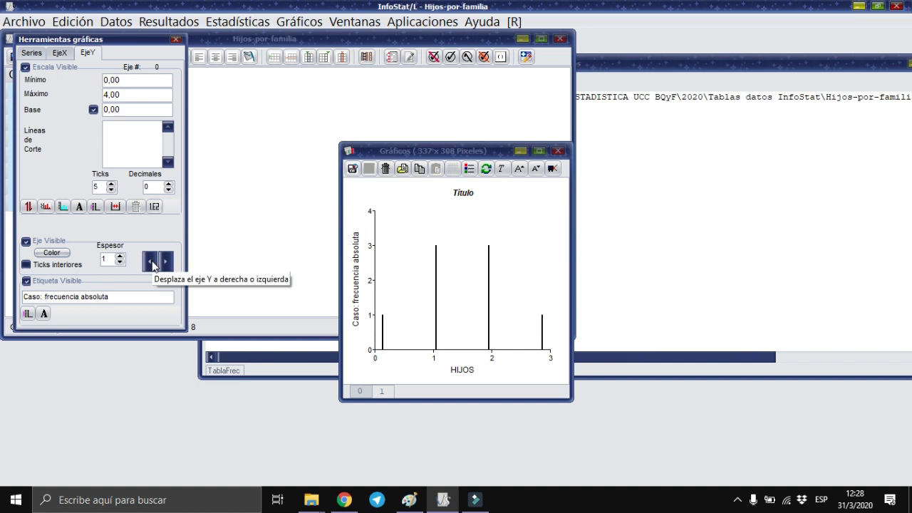
Set the second chart's X axis to a minimum of 0 and a maximum of 3.
left_click(60, 53)
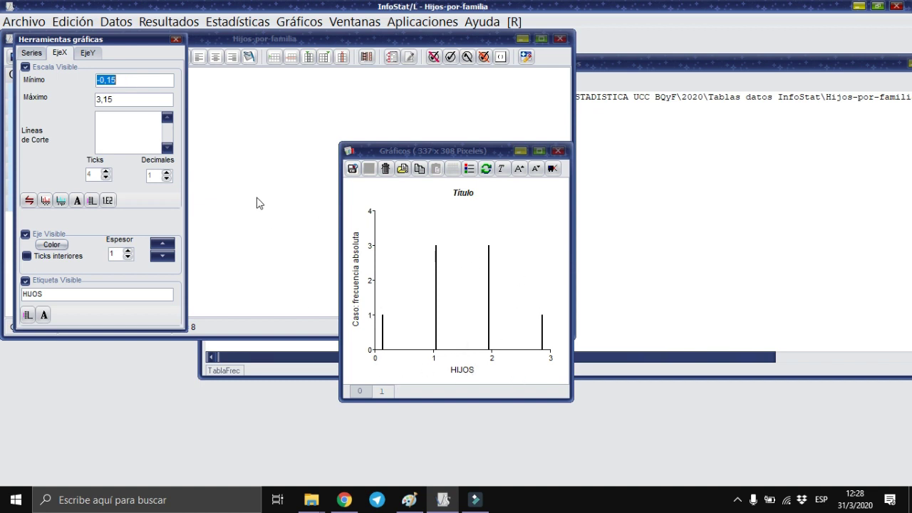
left_click(124, 80)
key("BackSpace")
key("BackSpace")
key("BackSpace")
key("BackSpace")
key("BackSpace")
type("0")
left_click(126, 100)
key("BackSpace")
key("BackSpace")
key("BackSpace")
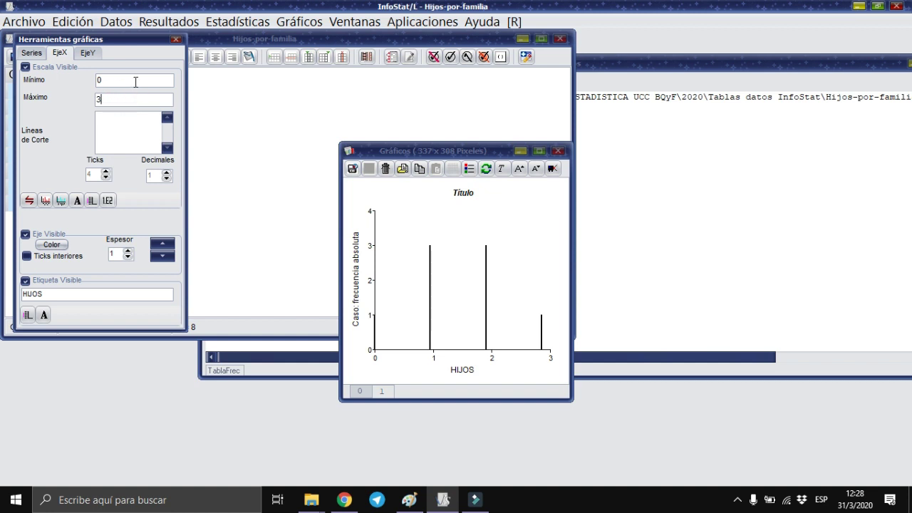
Apply the X axis limits of 0 and 3 to the second chart.
left_click(135, 82)
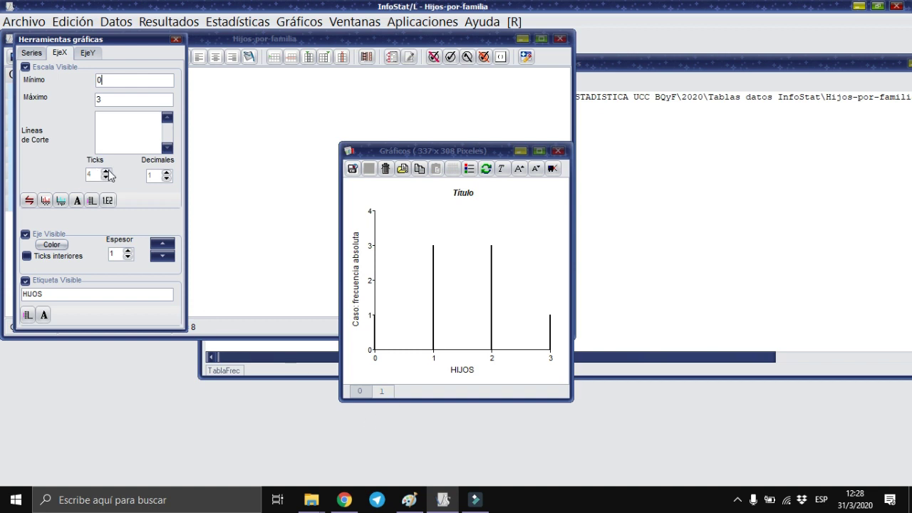
left_click(170, 179)
Try sizes 3 and 1 for the bars of the second chart.
left_click(32, 54)
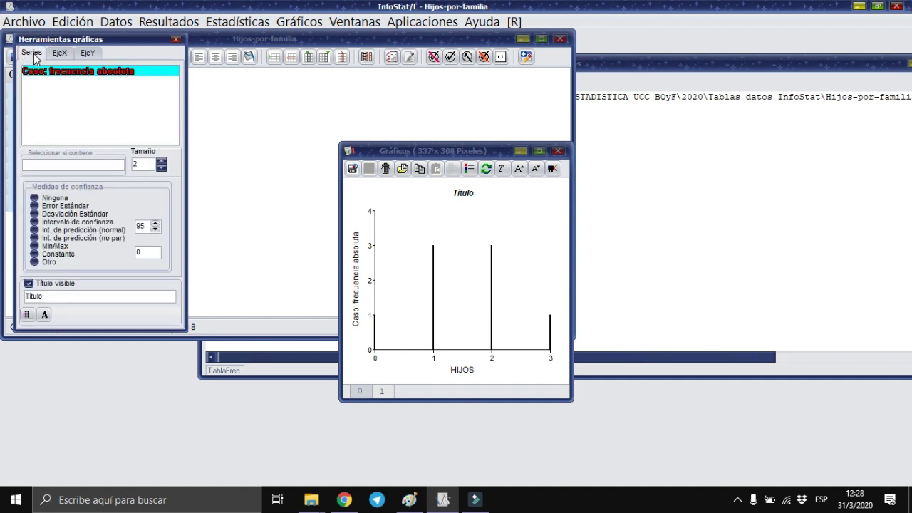
left_click(162, 162)
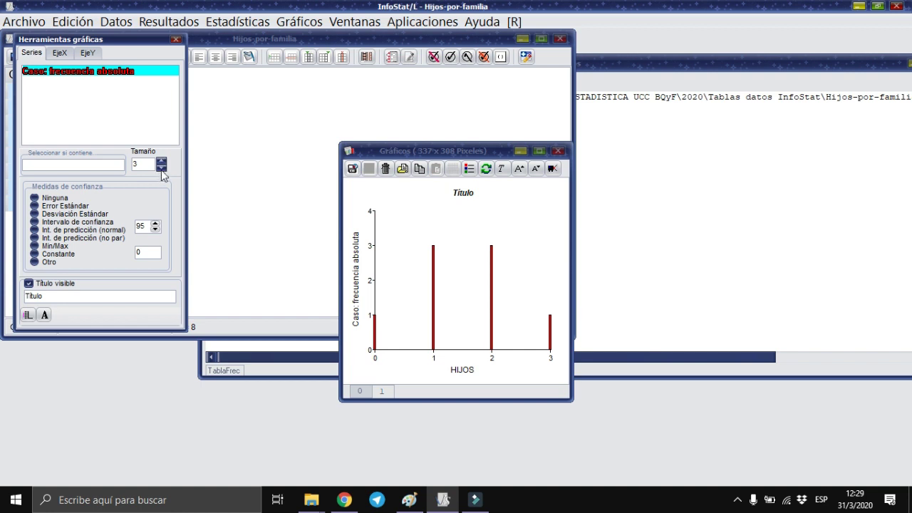
left_click(162, 169)
left_click(163, 169)
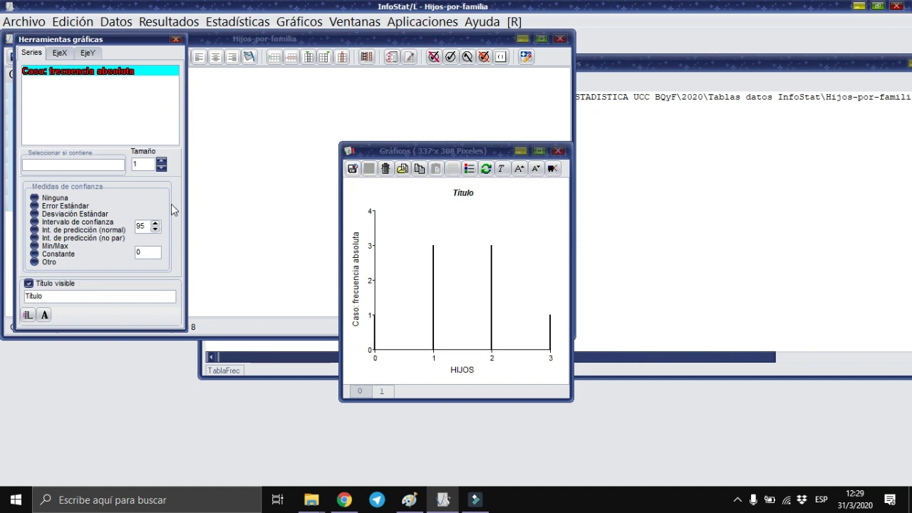
Hide the second chart's title.
left_click(30, 286)
left_click(29, 285)
left_click(29, 285)
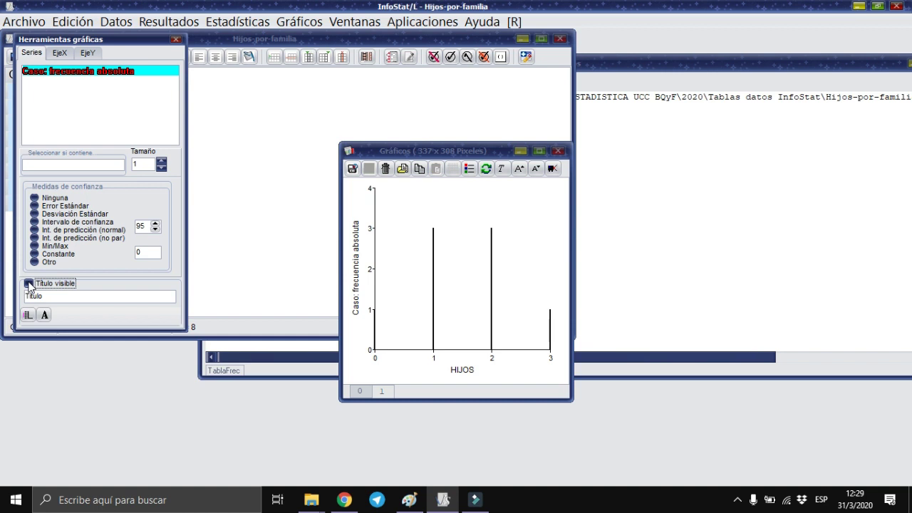
Display the Y values as identifiers above the bars of the second chart's absolute frequency series.
right_click(92, 75)
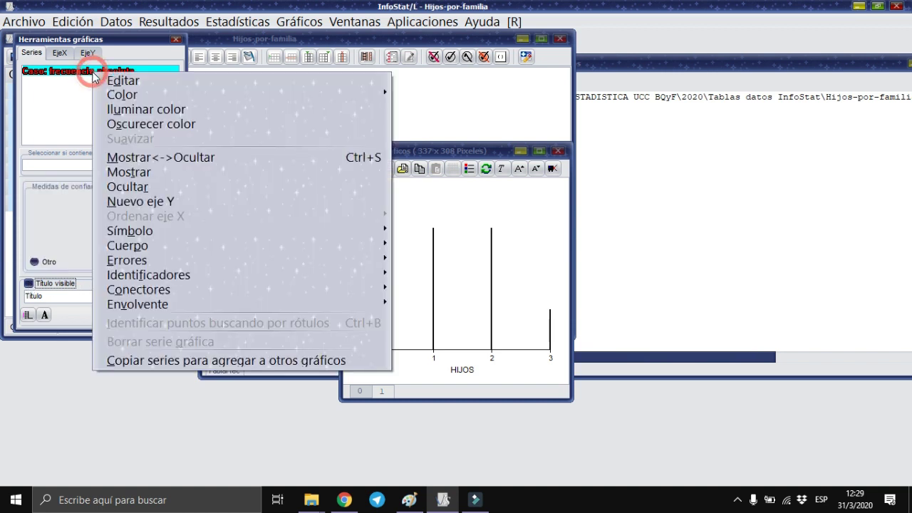
left_click(64, 92)
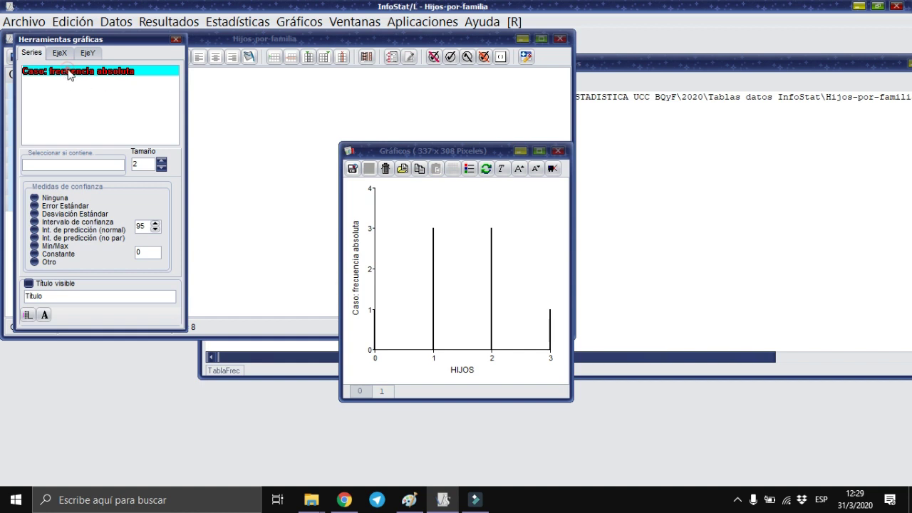
right_click(68, 71)
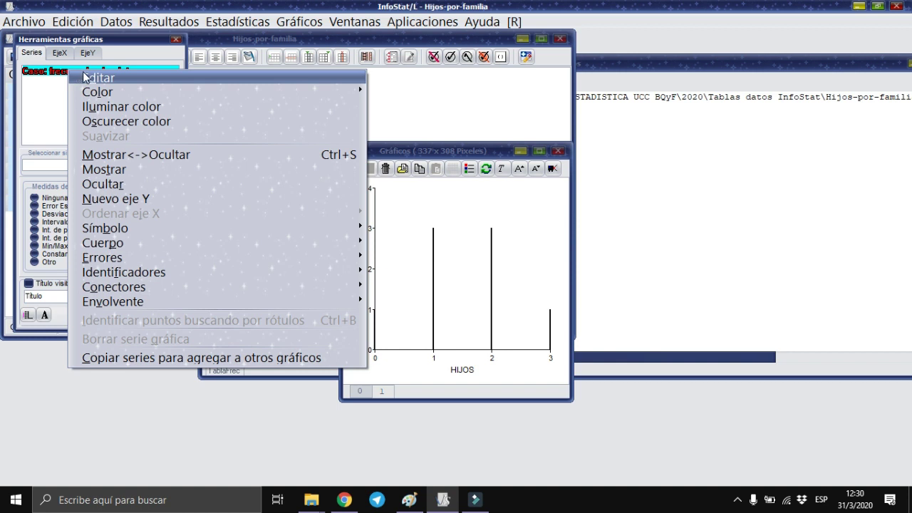
mouse_move(91, 91)
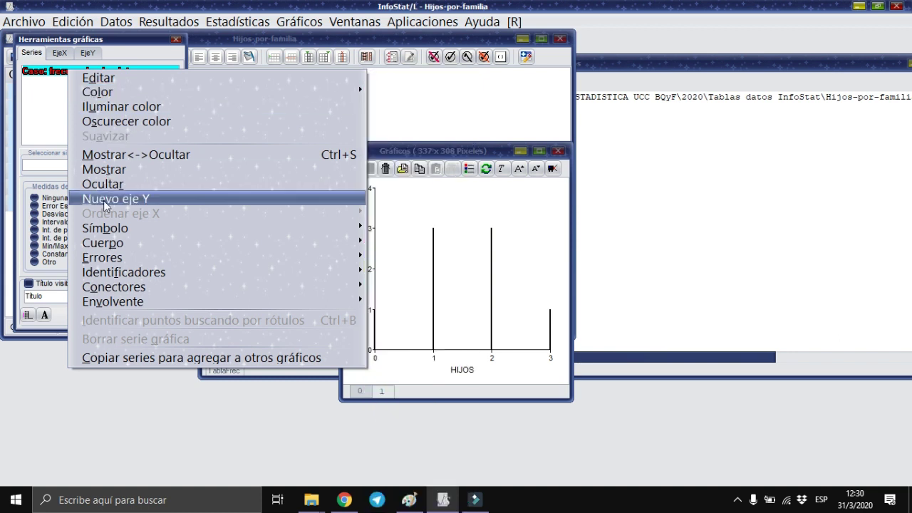
mouse_move(120, 277)
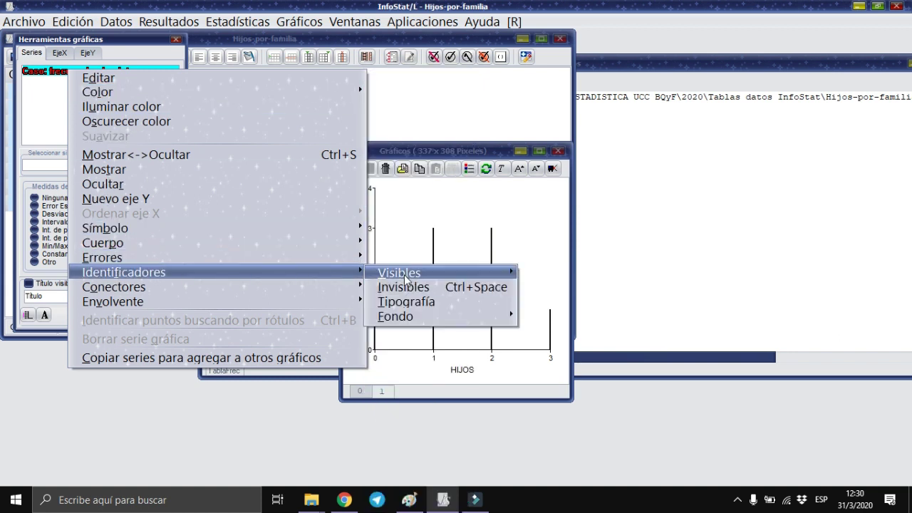
mouse_move(408, 277)
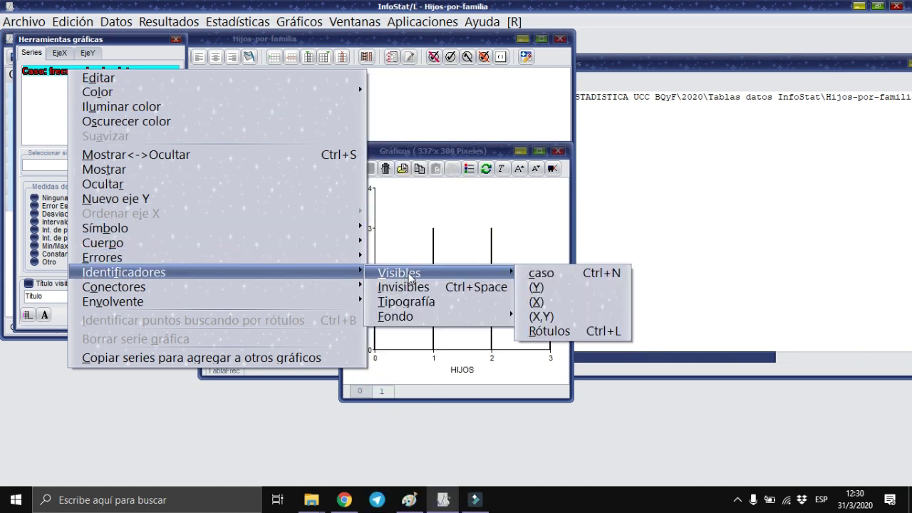
left_click(536, 287)
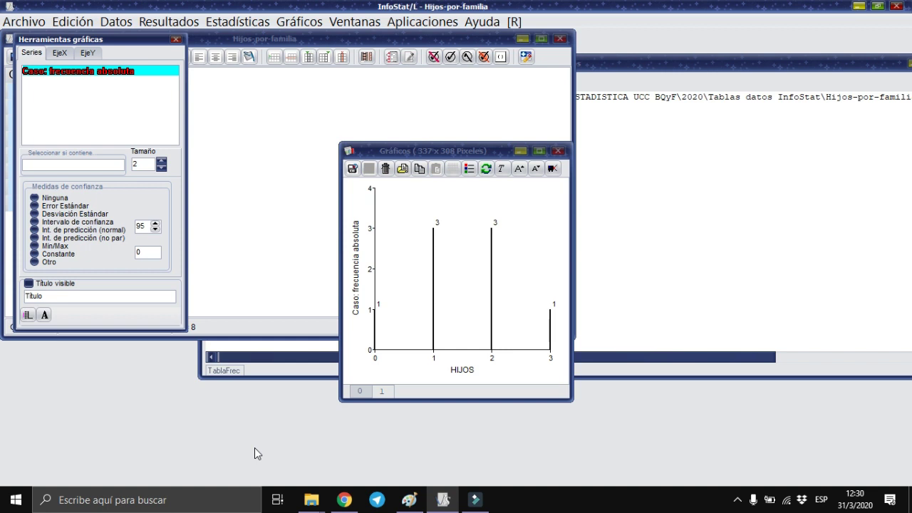
Make the value identifiers of the second chart's bars invisible.
right_click(68, 74)
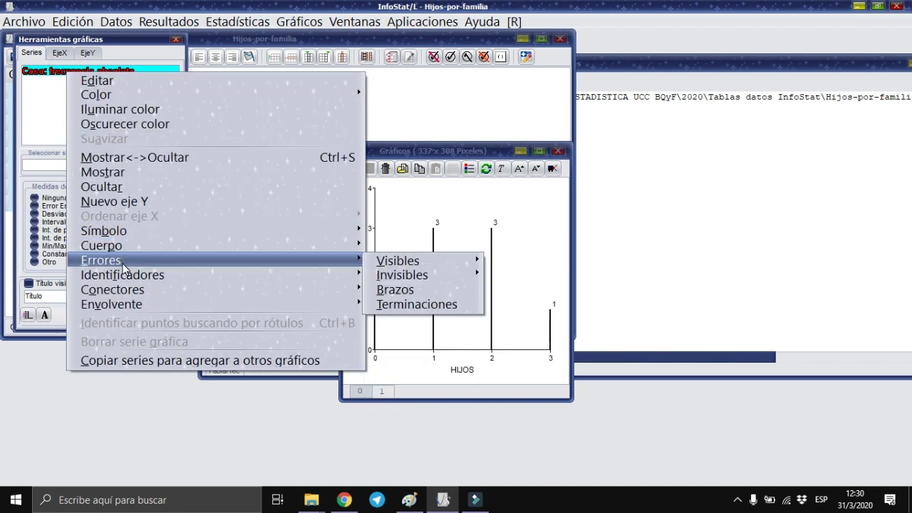
mouse_move(350, 276)
mouse_move(391, 291)
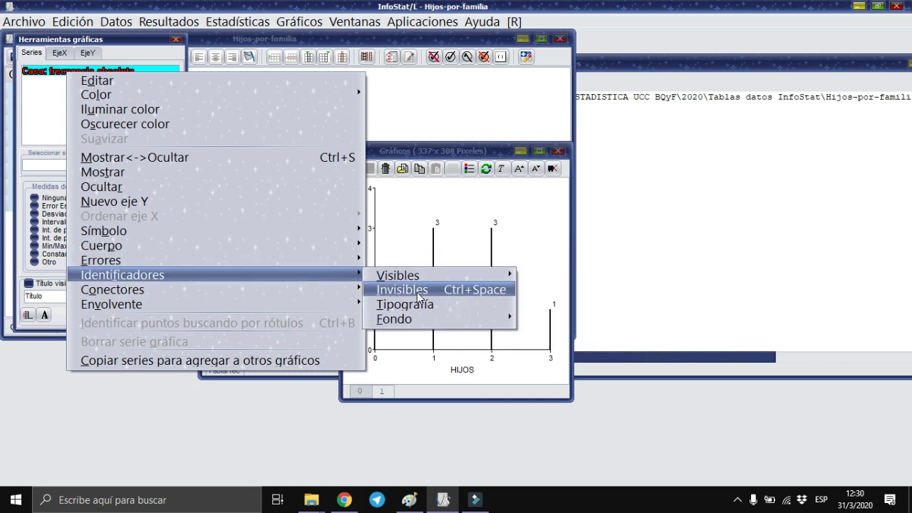
left_click(419, 292)
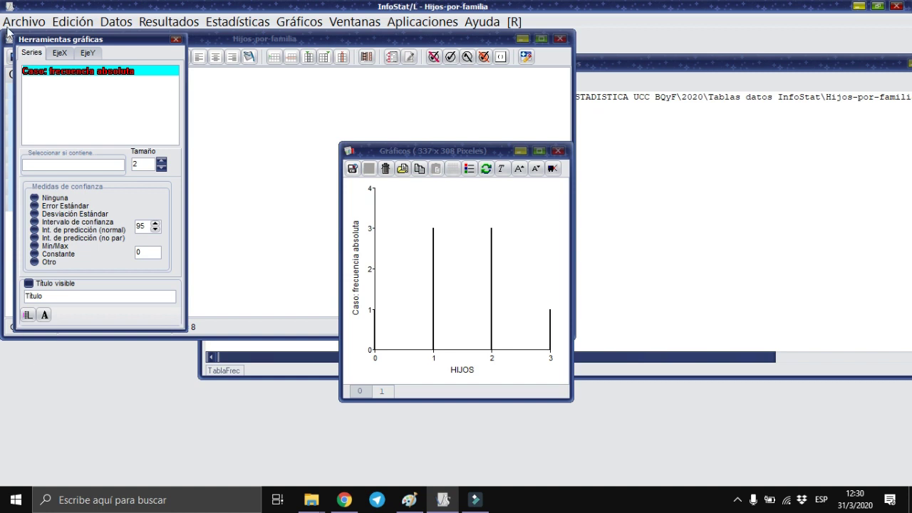
Start a new frequency table from the Hijos-por-familia data, clear the previous selection and assign HIJOS as the variable.
left_click(228, 39)
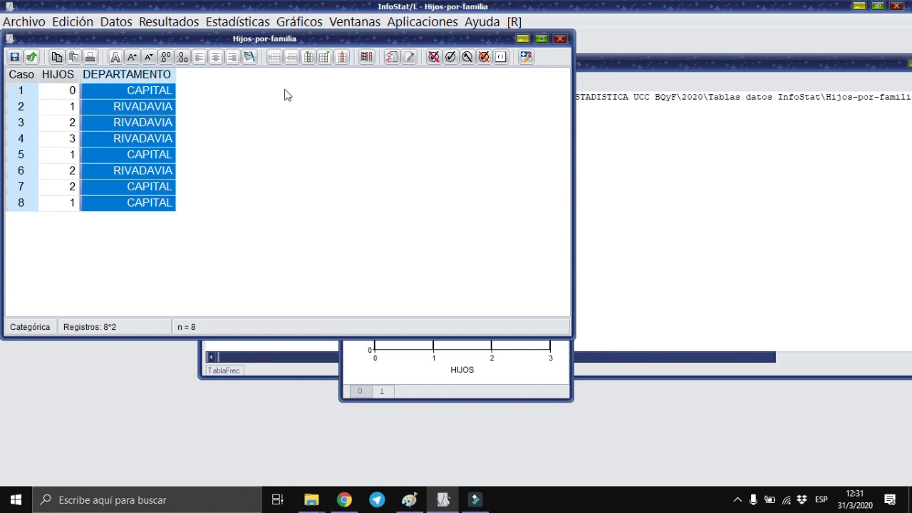
left_click(255, 22)
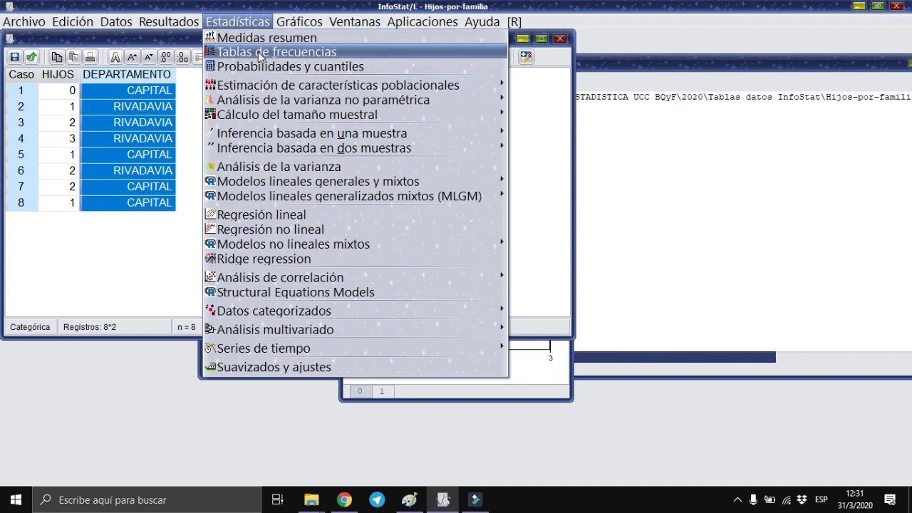
left_click(257, 52)
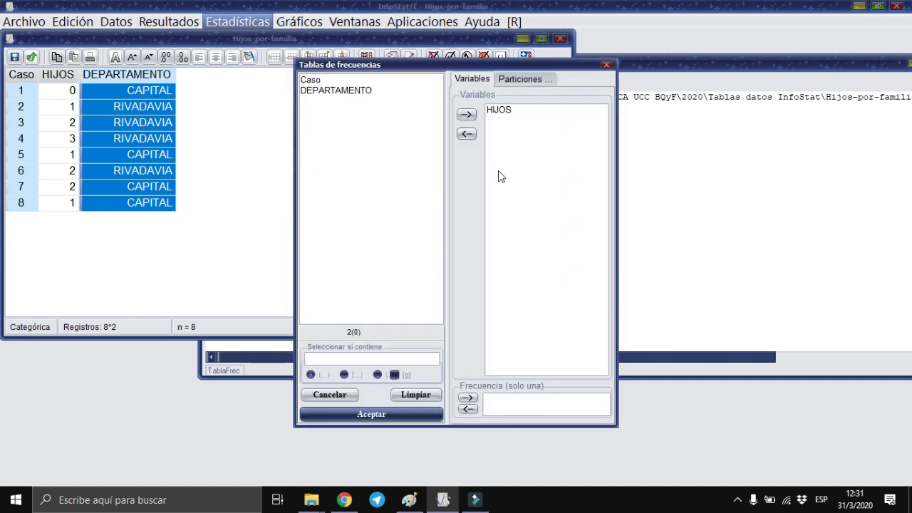
left_click(430, 399)
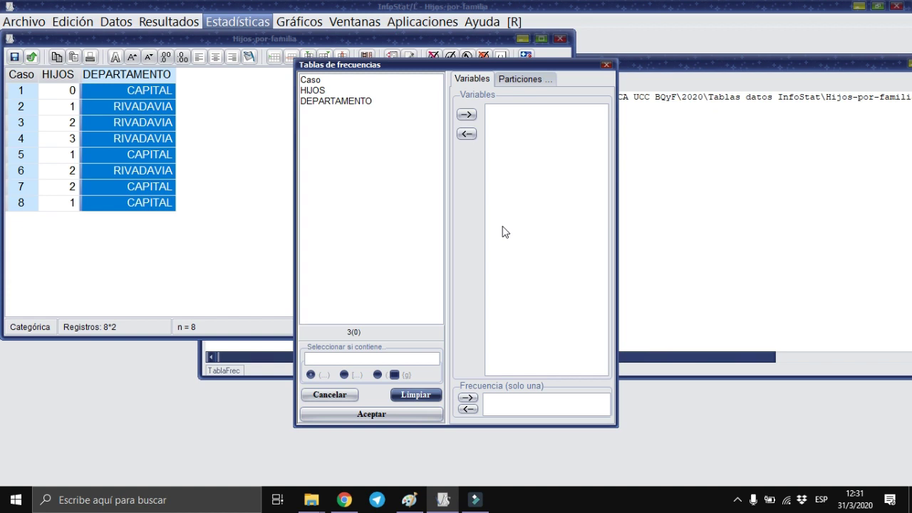
left_click(320, 90)
left_click(467, 114)
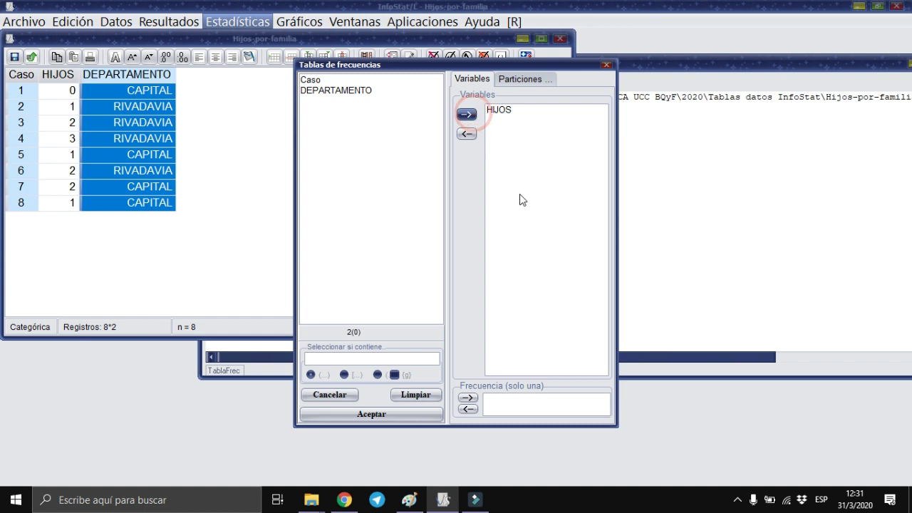
Partition the frequency table by DEPARTAMENTO and accept the variable selection.
left_click(518, 80)
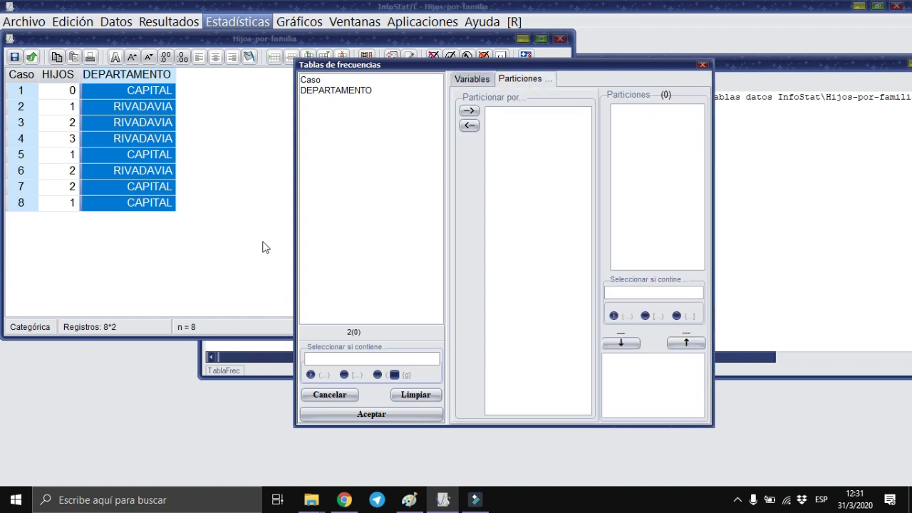
left_click(333, 93)
left_click(469, 110)
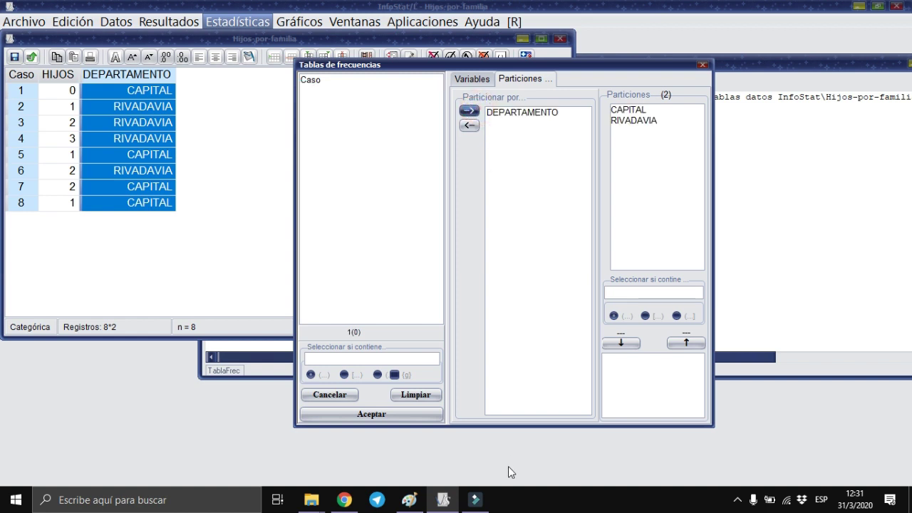
left_click(432, 416)
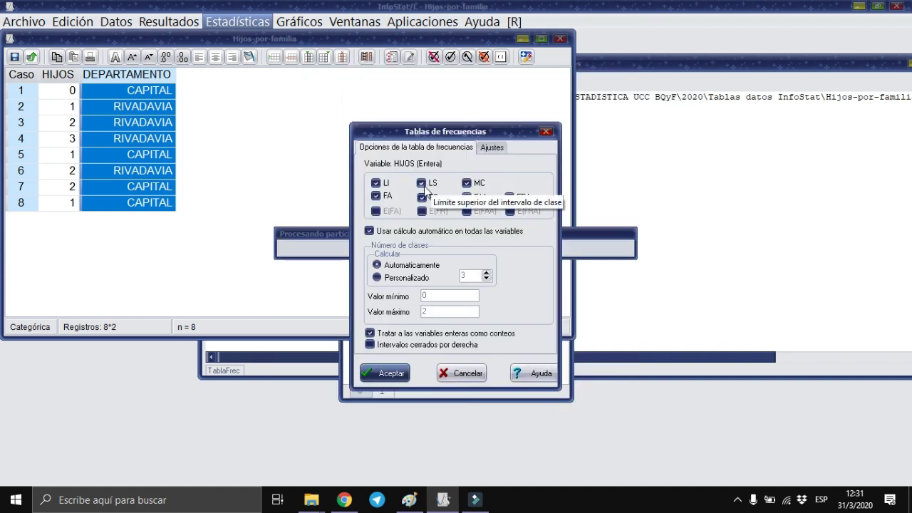
Exclude the lower and upper class limits (LI and LS) from the table and generate the frequency tables by department.
left_click(422, 184)
left_click(376, 184)
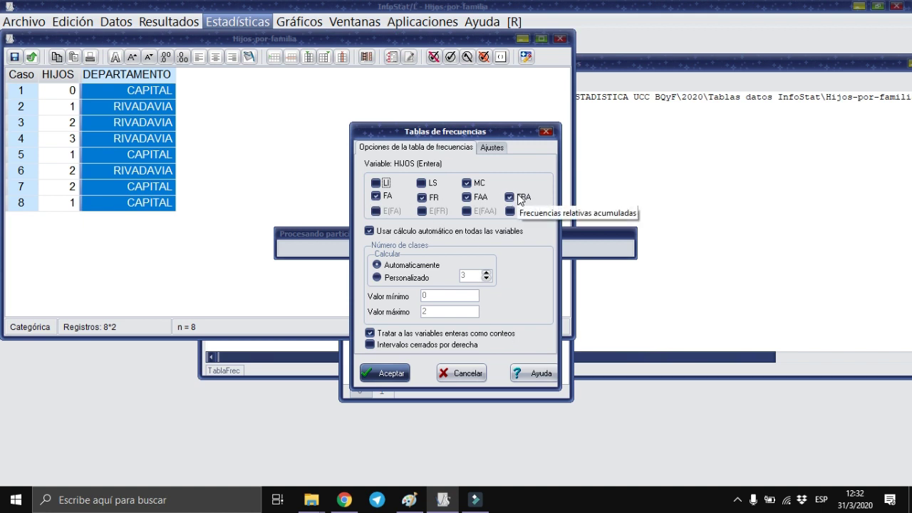
left_click(391, 376)
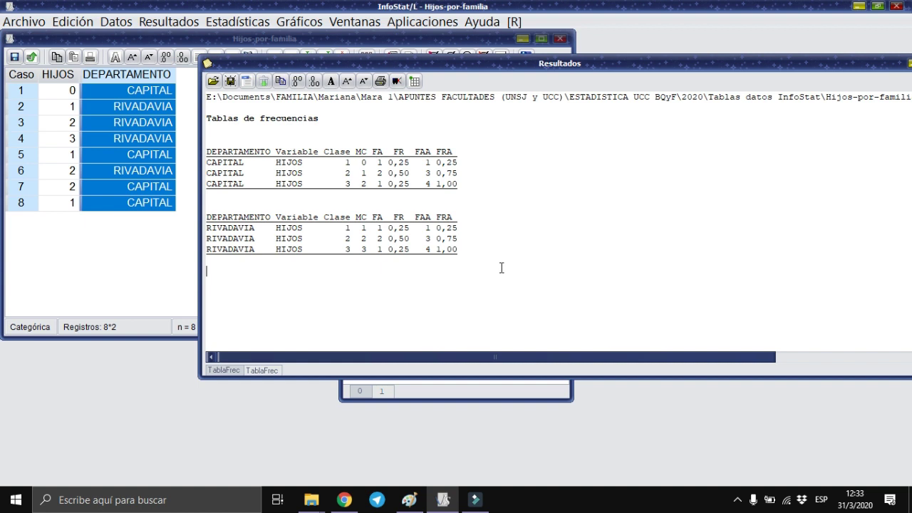
Set up a bar chart of Caso classified by HIJOS and partitioned by DEPARTAMENTO.
left_click(301, 24)
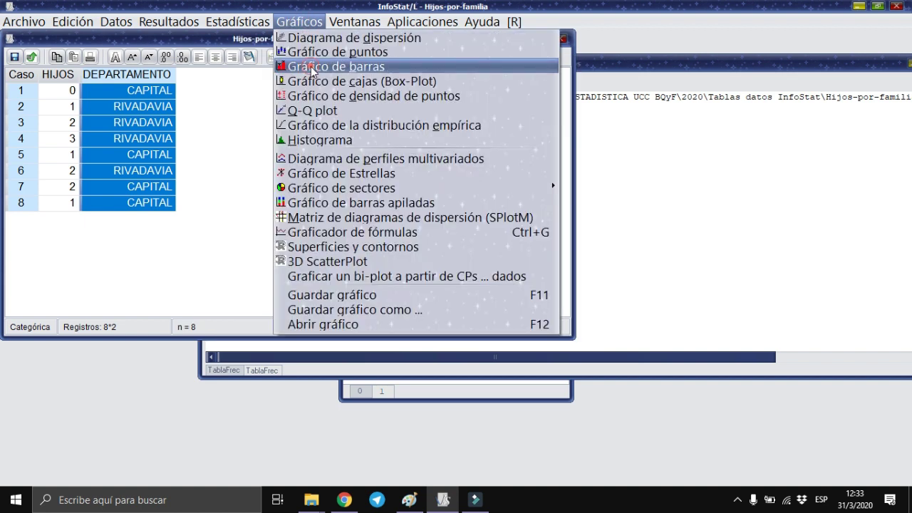
key("Escape")
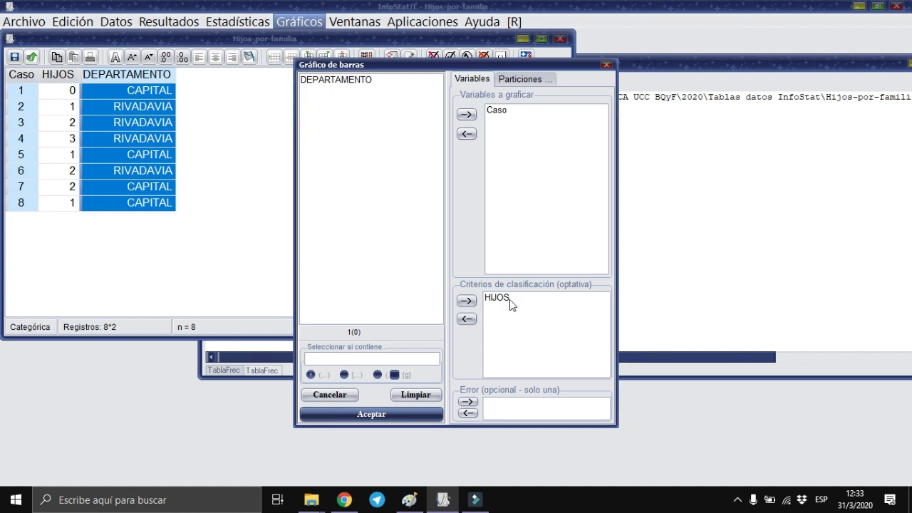
left_click(528, 79)
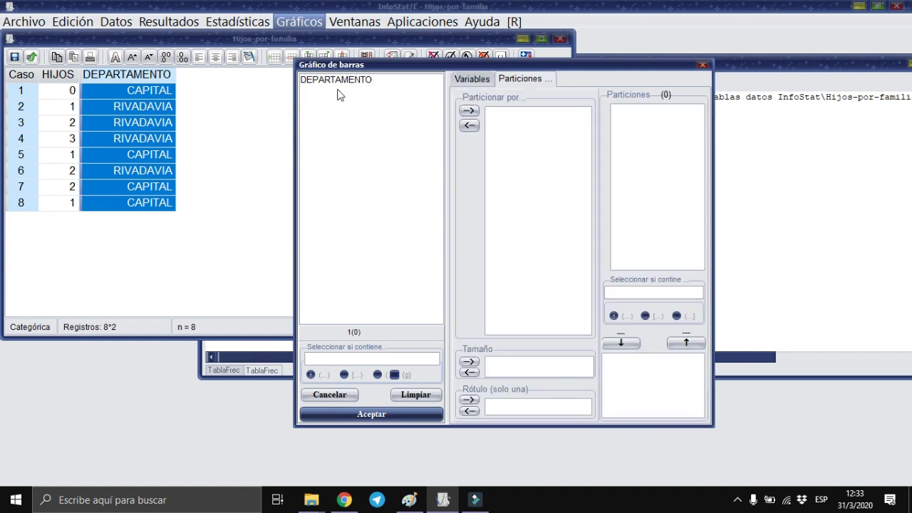
left_click(347, 82)
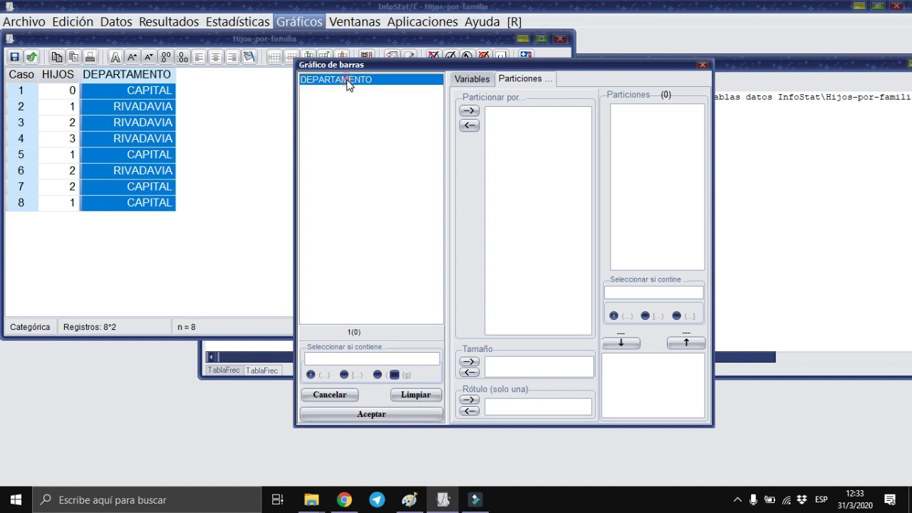
left_click(469, 111)
left_click(373, 418)
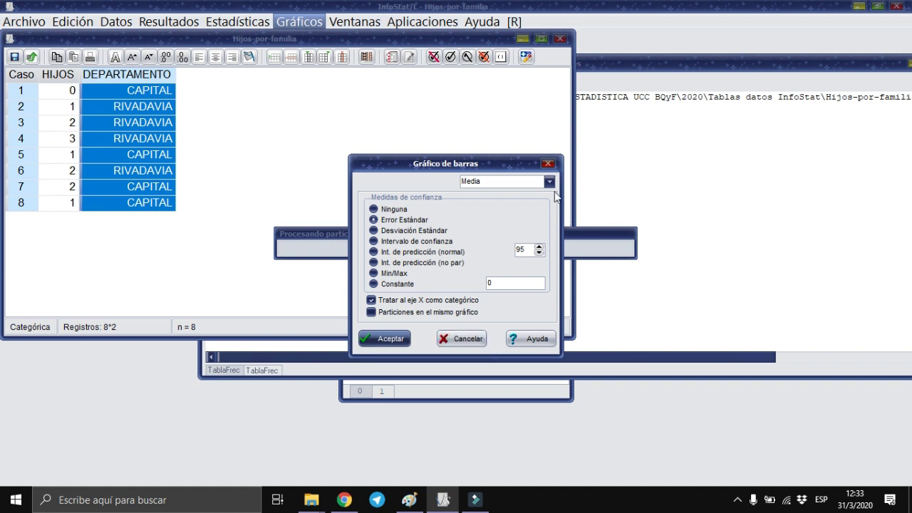
Generate the bar chart with absolute frequencies, a non-categorical X axis and both partitions in the same chart.
left_click(549, 183)
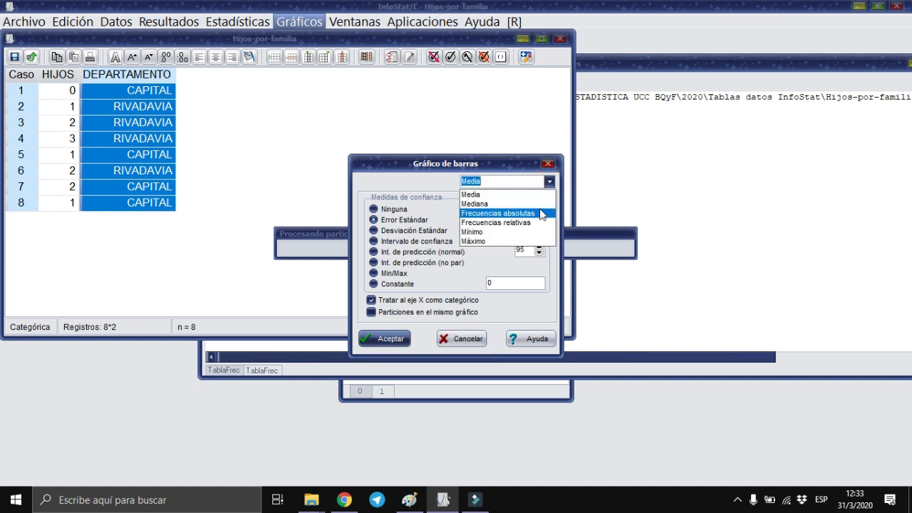
left_click(541, 214)
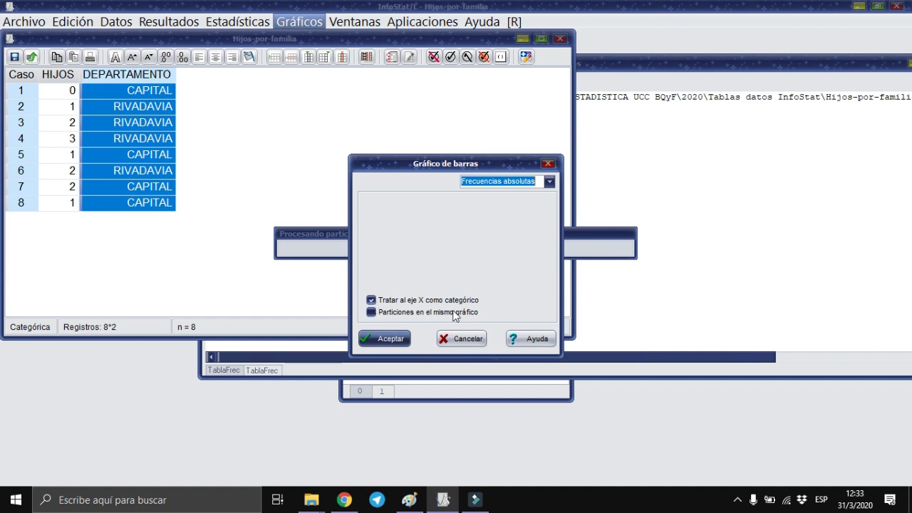
left_click(371, 300)
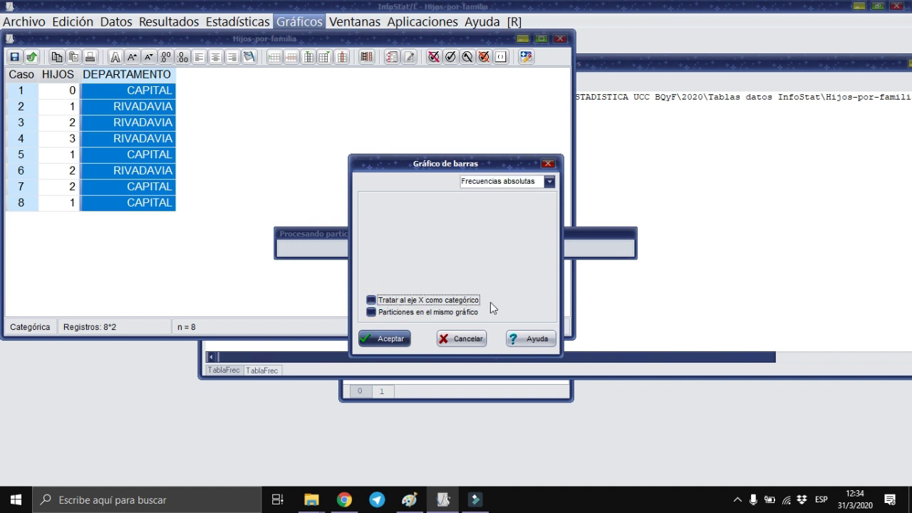
left_click(372, 312)
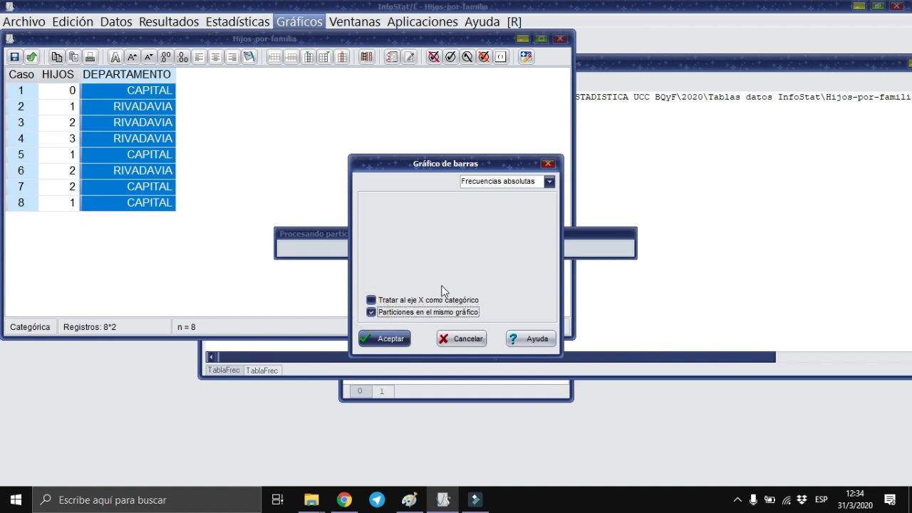
left_click(385, 339)
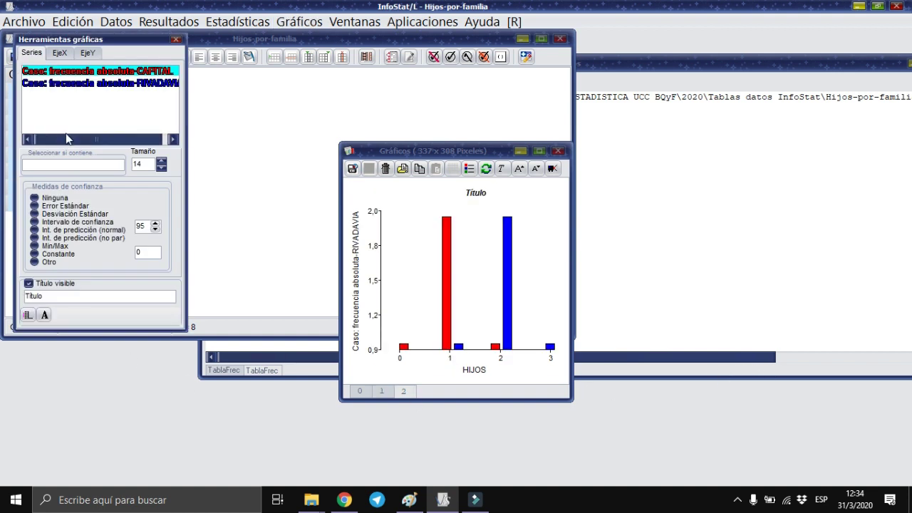
Set the minimum of the X axis to 0 on the combined bar chart.
left_click(62, 54)
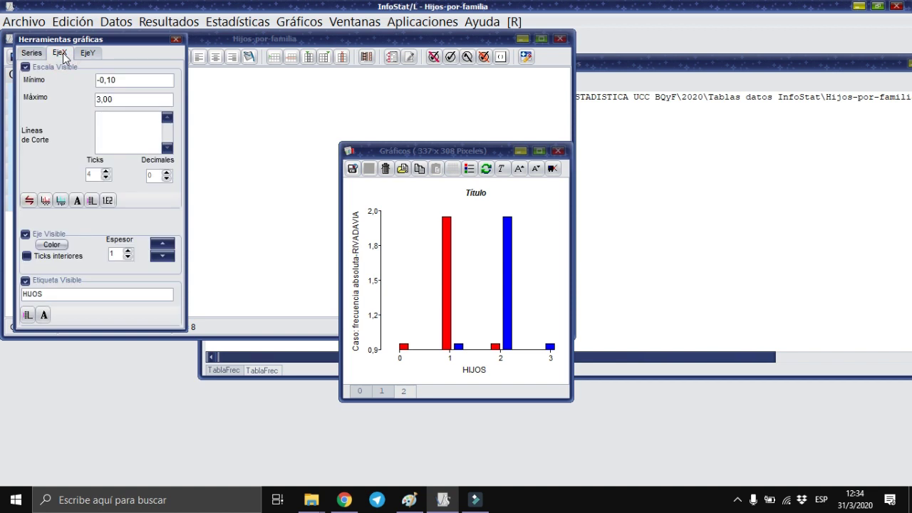
double_click(122, 79)
type("0")
left_click(132, 98)
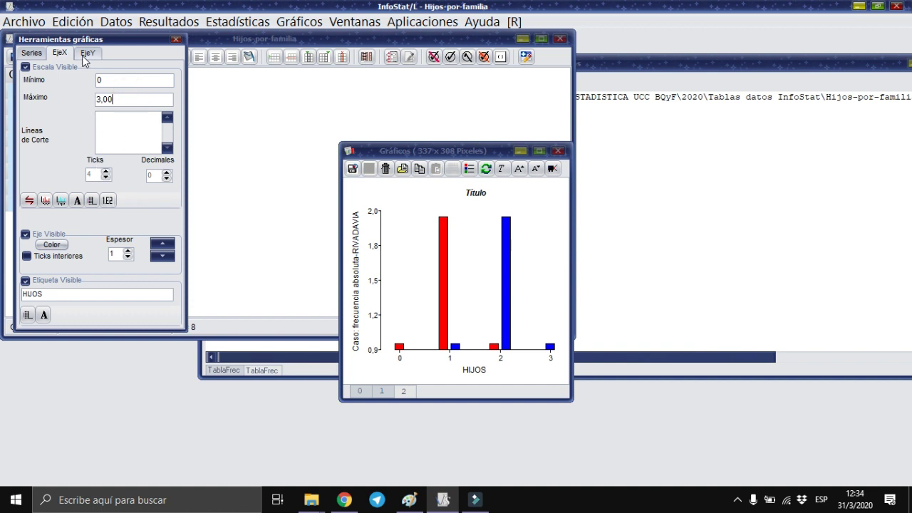
Set the Y axis scale of the combined chart to a minimum of 0 and a maximum of 3.
left_click(86, 54)
left_click(135, 79)
key("BackSpace")
key("BackSpace")
key("BackSpace")
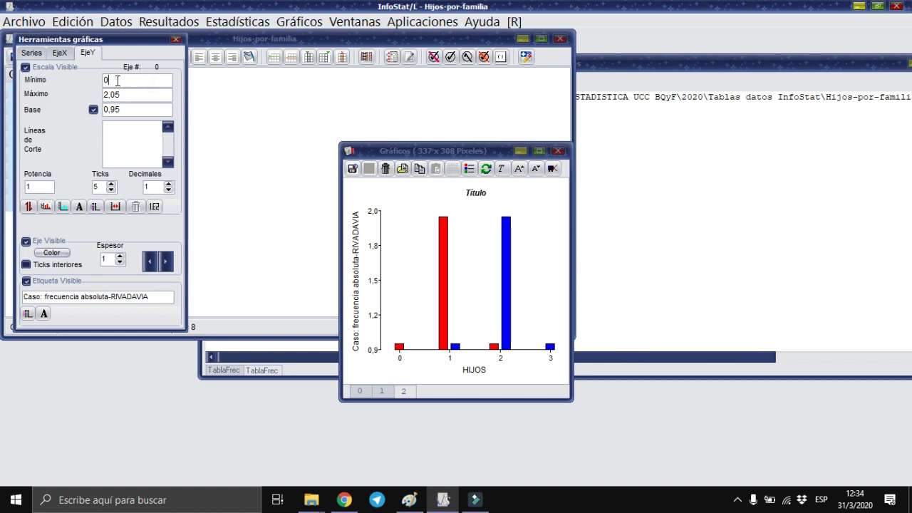
left_click(131, 96)
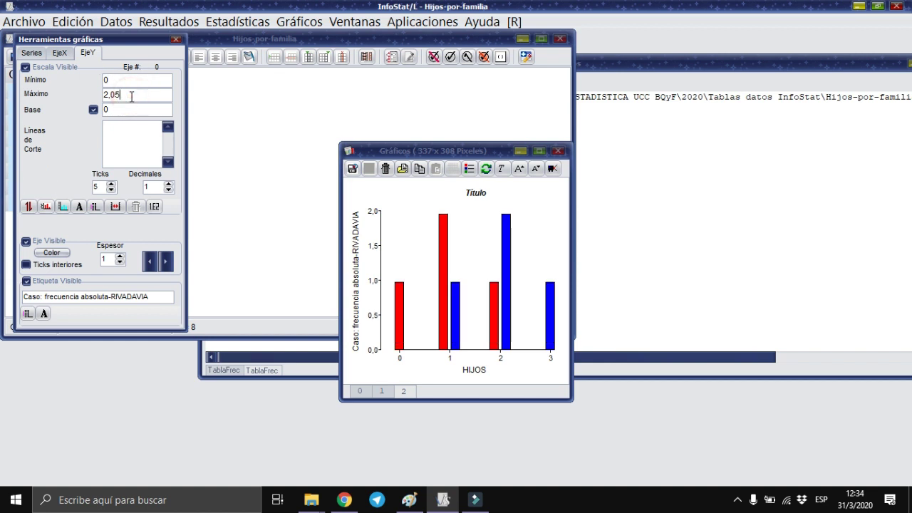
key("BackSpace")
key("BackSpace")
key("BackSpace")
key("BackSpace")
type("3")
left_click(123, 109)
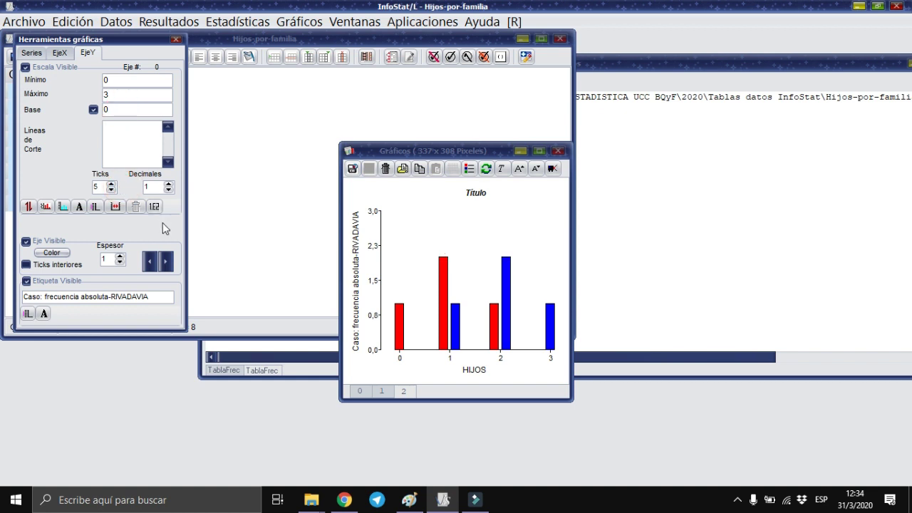
Give the Y axis 0 decimals and 4 ticks, and shift it rightwards until it meets the X value 0.
left_click(169, 189)
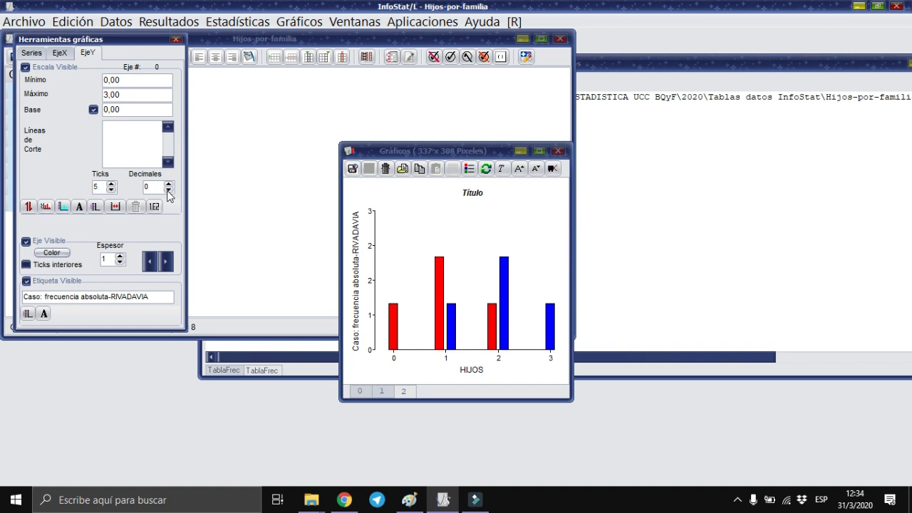
left_click(111, 190)
left_click(171, 265)
left_click(172, 264)
left_click(173, 264)
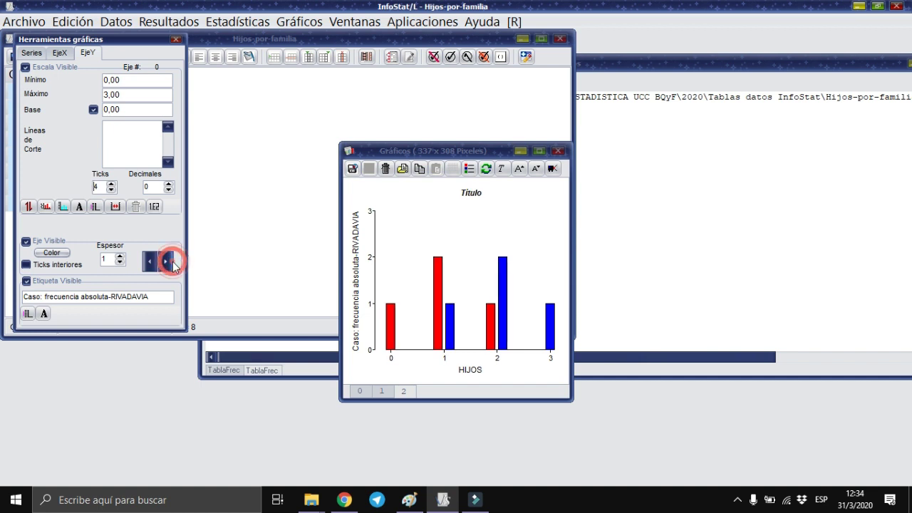
left_click(166, 261)
left_click(167, 262)
left_click(166, 262)
left_click(166, 262)
left_click(166, 261)
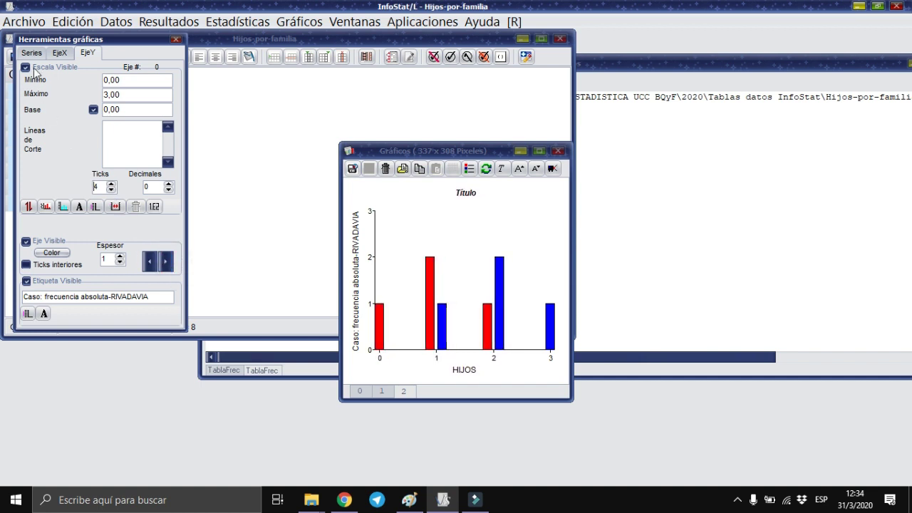
left_click(166, 262)
left_click(167, 262)
left_click(166, 262)
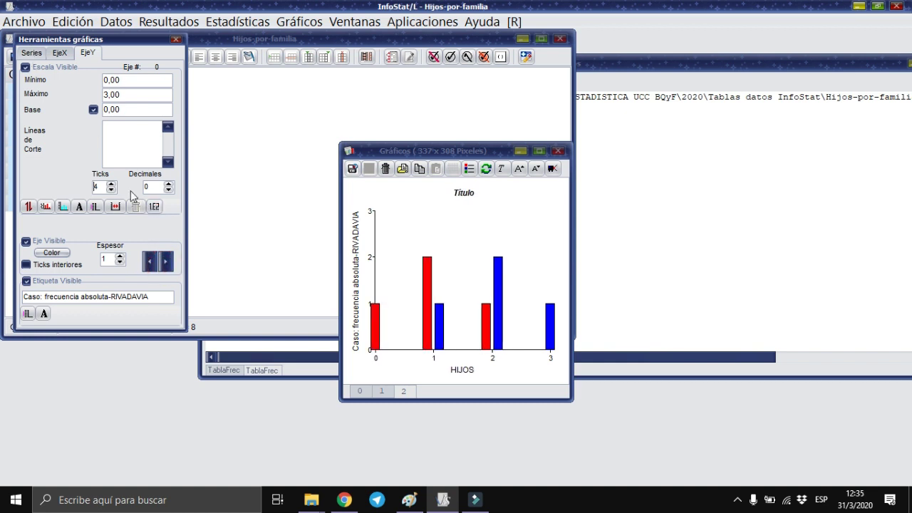
Narrow the bars of the CAPITAL series to size 3.
left_click(32, 53)
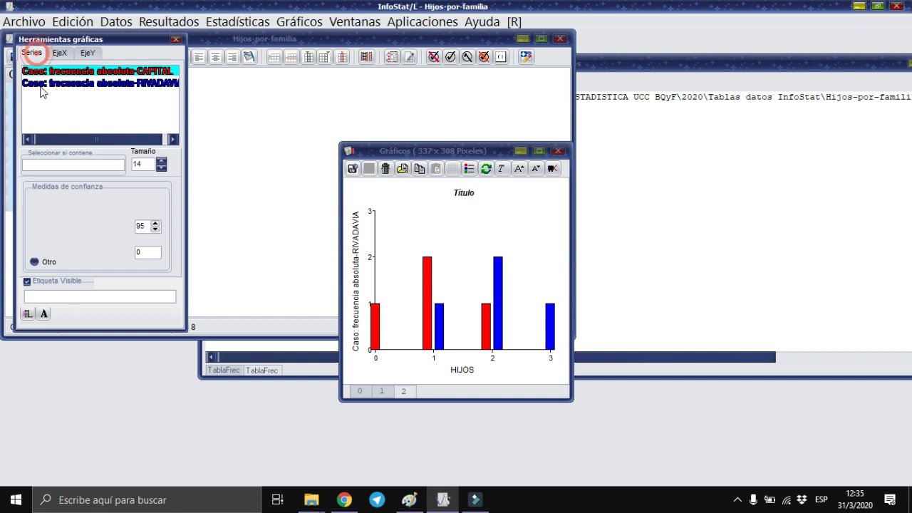
left_click(162, 168)
left_click(162, 168)
left_click(162, 168)
left_click(162, 167)
left_click(162, 168)
left_click(162, 168)
left_click(162, 168)
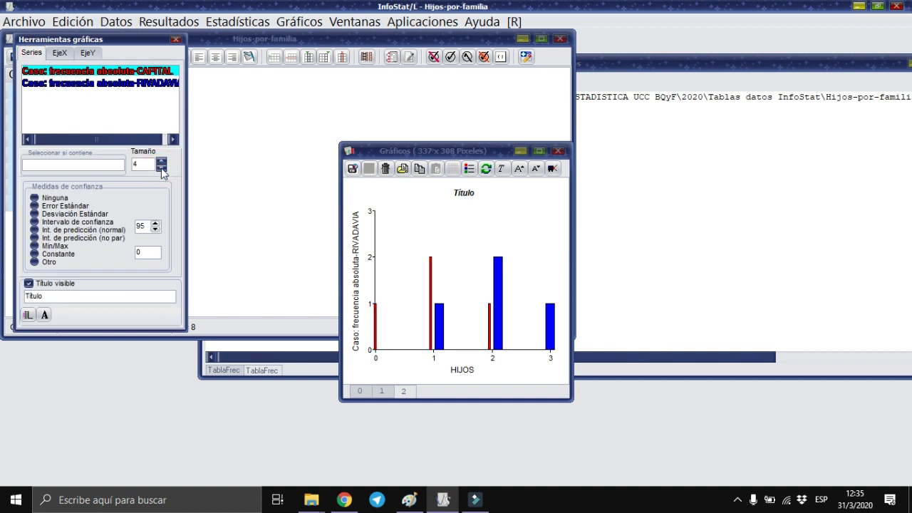
left_click(161, 169)
left_click(162, 168)
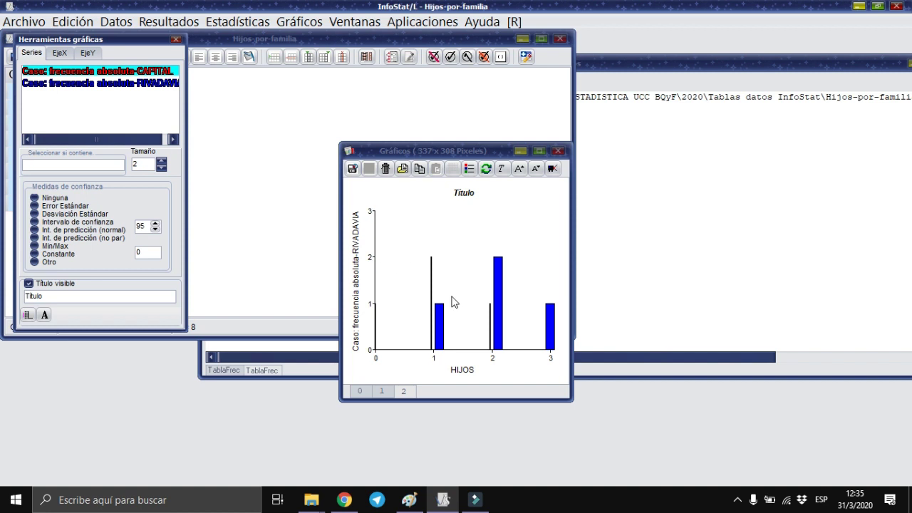
left_click(162, 160)
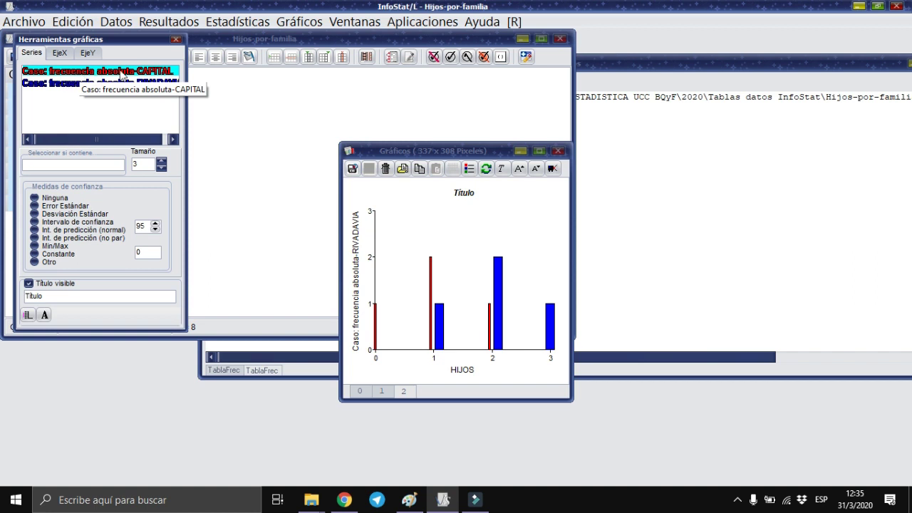
Narrow the bars of the RIVADAVIA series to size 3.
left_click(83, 80)
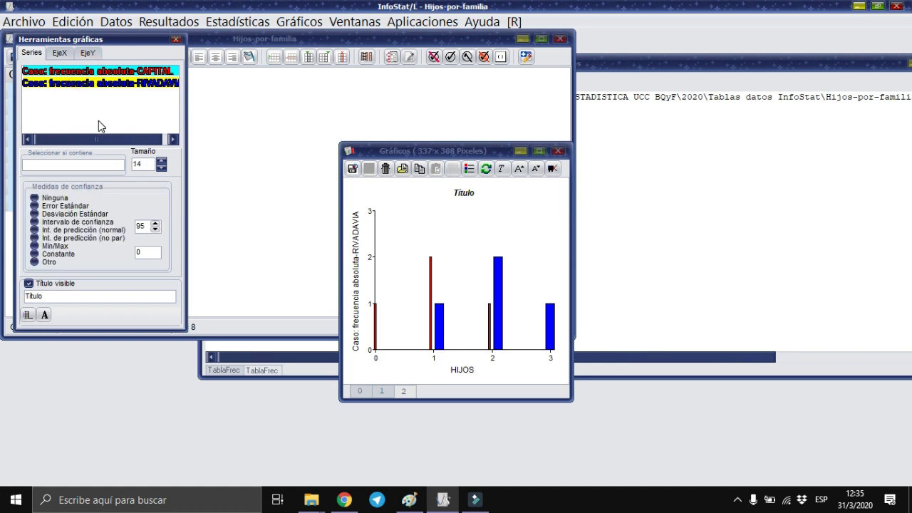
left_click(162, 163)
left_click(162, 169)
left_click(162, 169)
left_click(163, 169)
left_click(162, 169)
left_click(162, 168)
left_click(162, 169)
left_click(161, 169)
left_click(162, 169)
left_click(163, 162)
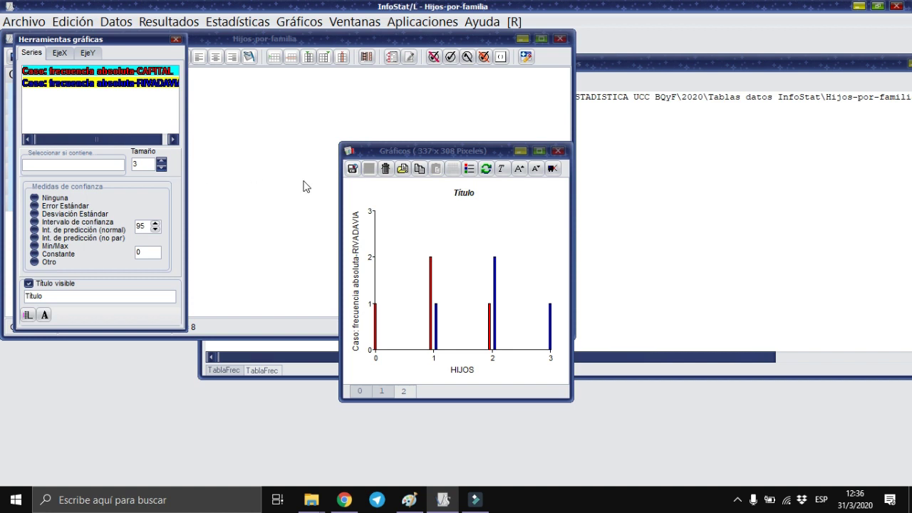
Hide the chart title and show the legend identifying the two series.
left_click(28, 283)
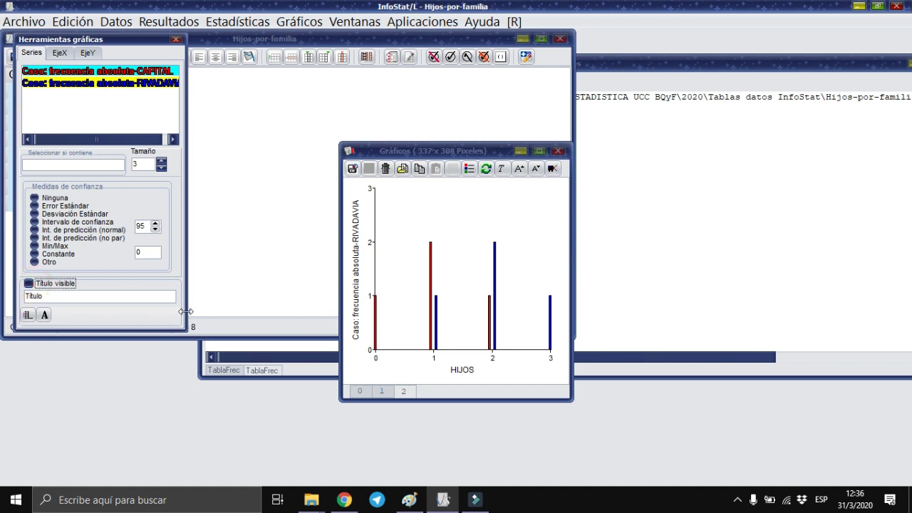
left_click(469, 168)
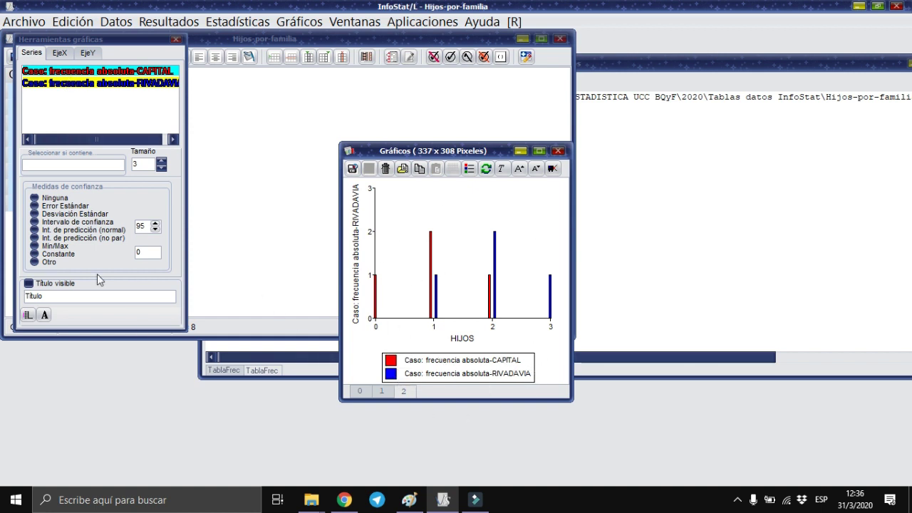
Change the Y axis label of the combined chart to "Frecuencia absoluta".
left_click(87, 70)
left_click(87, 53)
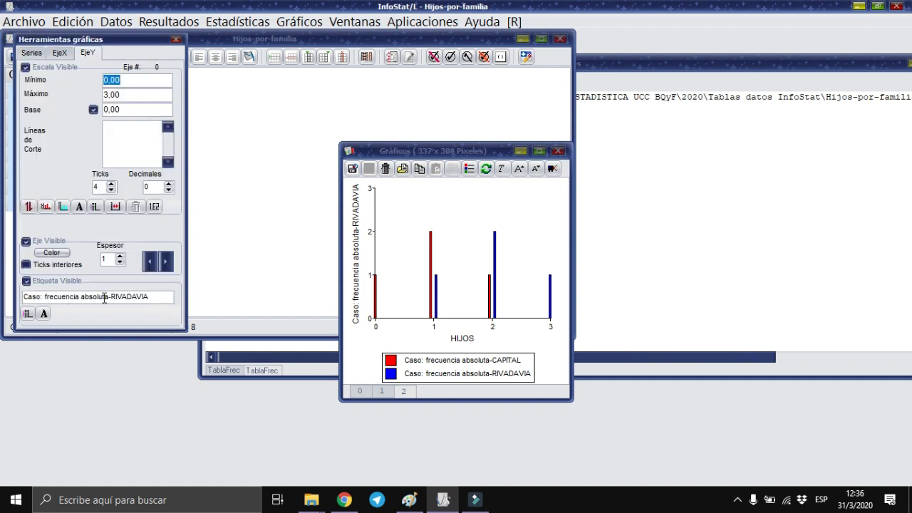
left_click(171, 298)
key("BackSpace")
key("BackSpace")
key("BackSpace")
key("BackSpace")
key("BackSpace")
key("BackSpace")
key("BackSpace")
key("BackSpace")
key("BackSpace")
key("BackSpace")
key("ctrl+Left")
key("ctrl+Left")
key("BackSpace")
key("BackSpace")
key("BackSpace")
key("BackSpace")
key("BackSpace")
key("BackSpace")
type("F")
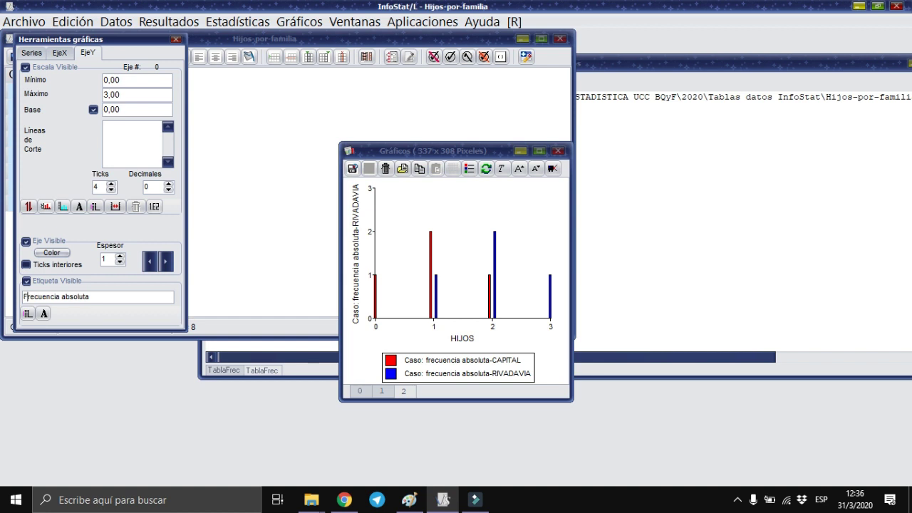
left_click(124, 153)
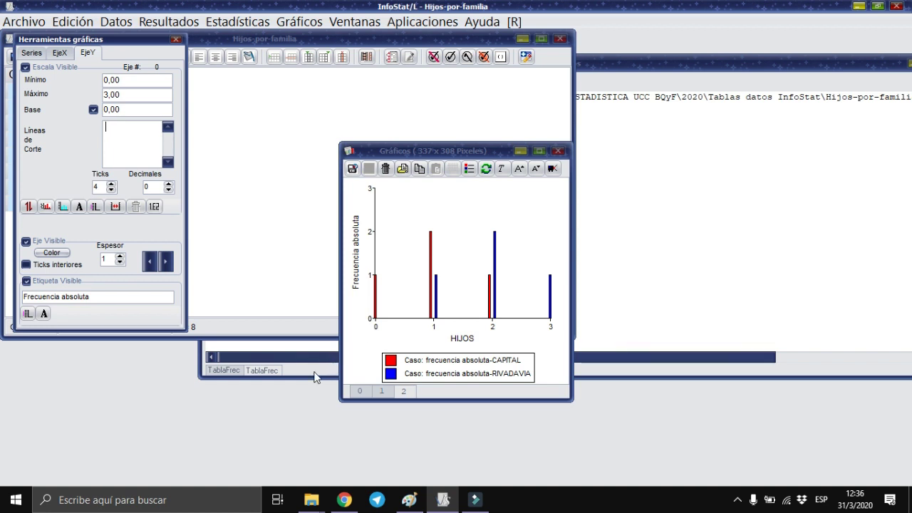
Generate separate absolute-frequency bar charts of Caso by HIJOS for each DEPARTAMENTO, with a non-categorical X axis.
left_click(304, 28)
left_click(323, 66)
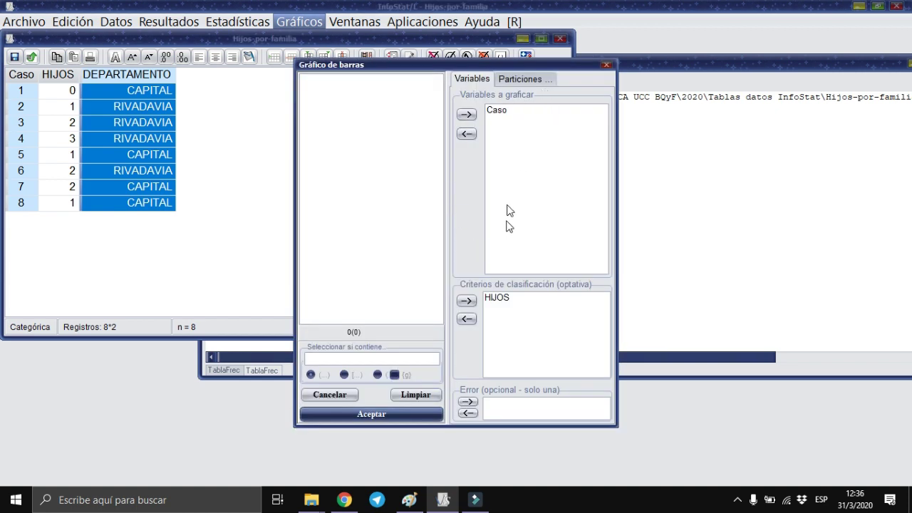
left_click(519, 79)
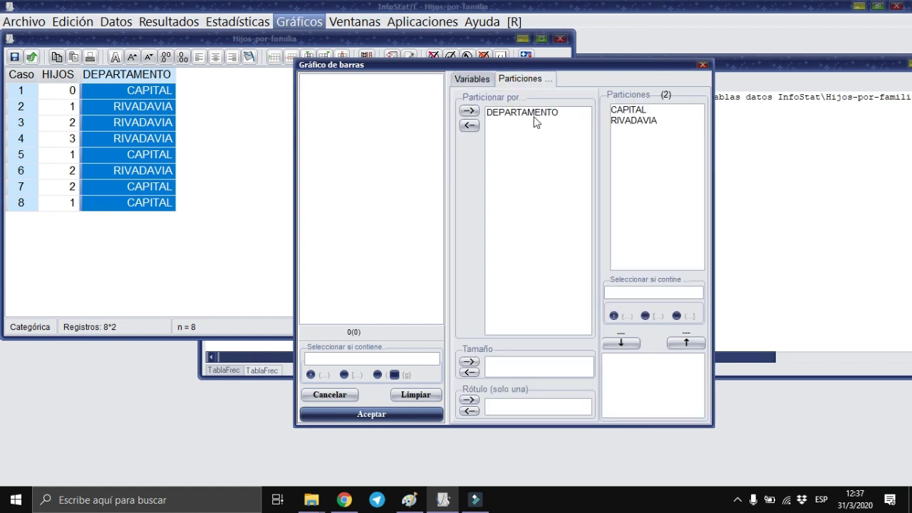
left_click(403, 415)
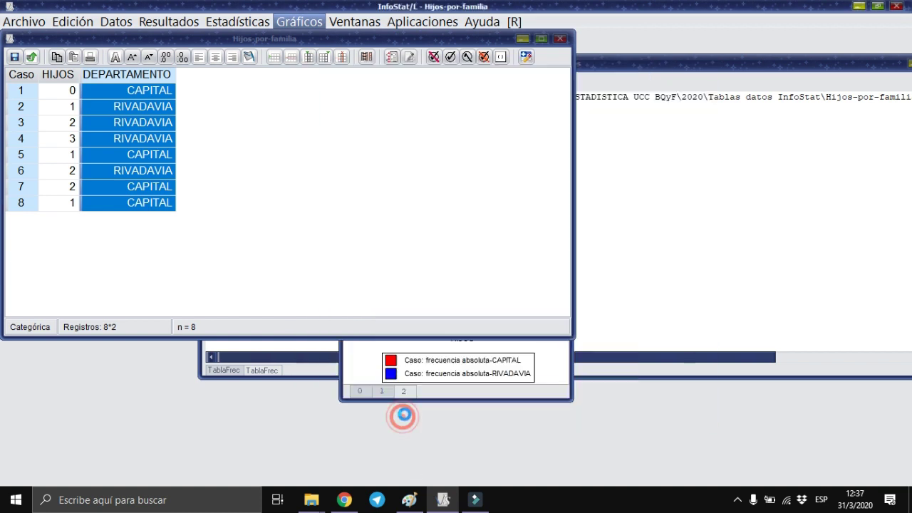
left_click(550, 181)
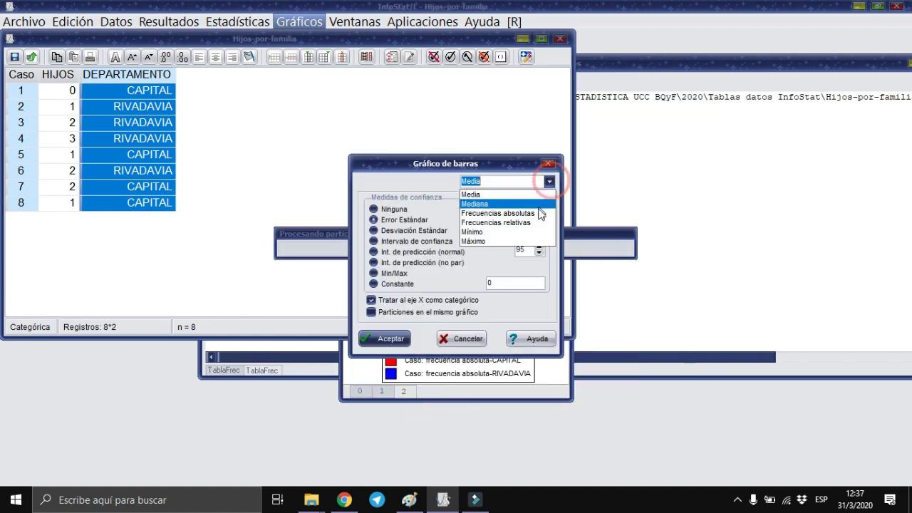
left_click(536, 210)
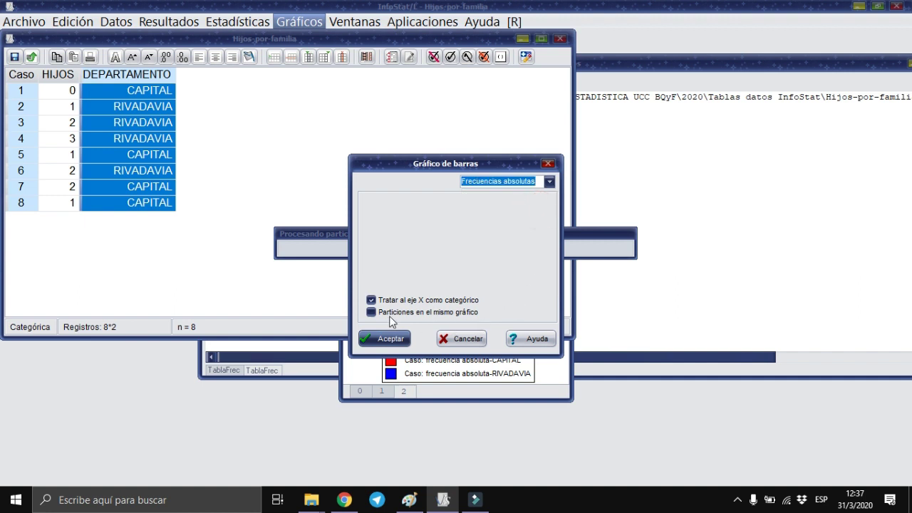
left_click(376, 302)
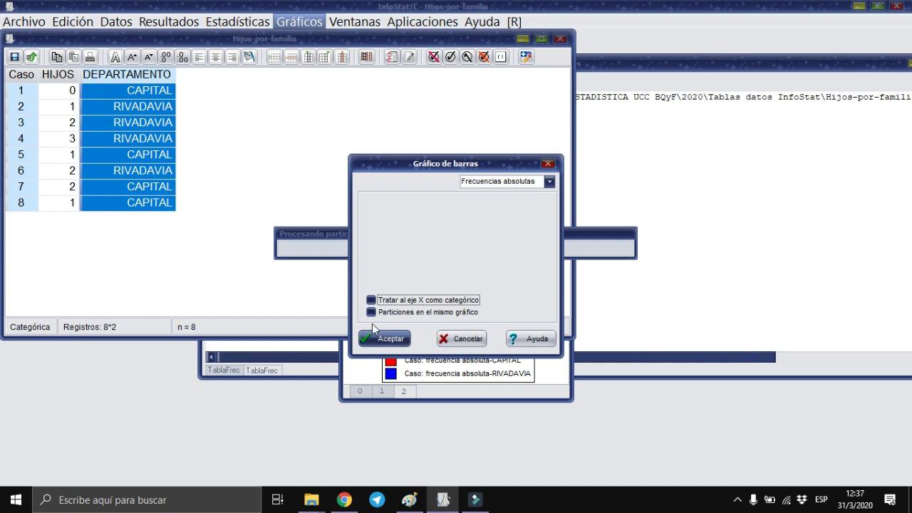
left_click(389, 341)
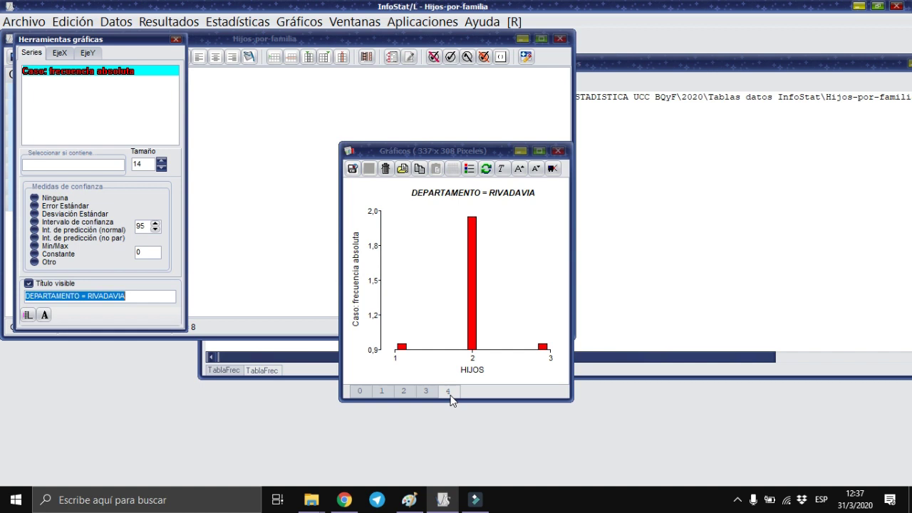
Switch to the DEPARTAMENTO = CAPITAL chart and narrow its bars to size 2.
left_click(425, 394)
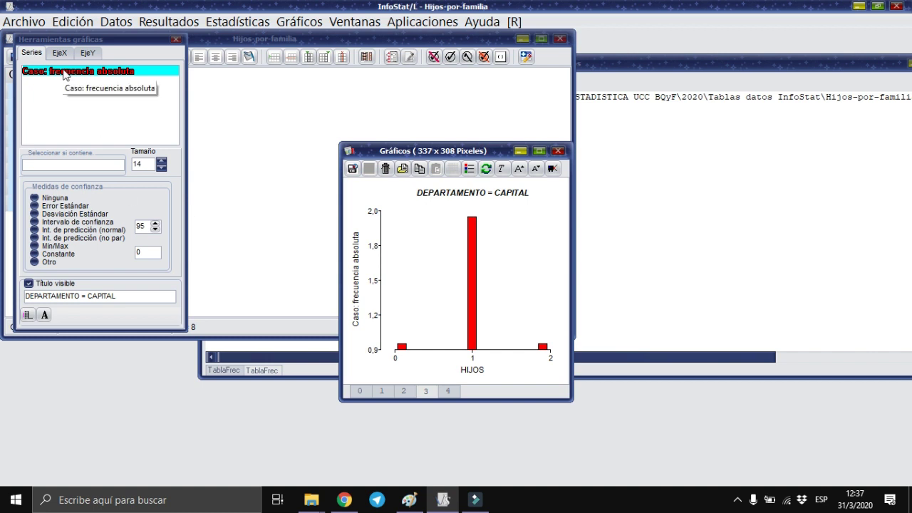
double_click(161, 169)
double_click(161, 168)
left_click(161, 168)
left_click(161, 168)
double_click(161, 168)
left_click(161, 168)
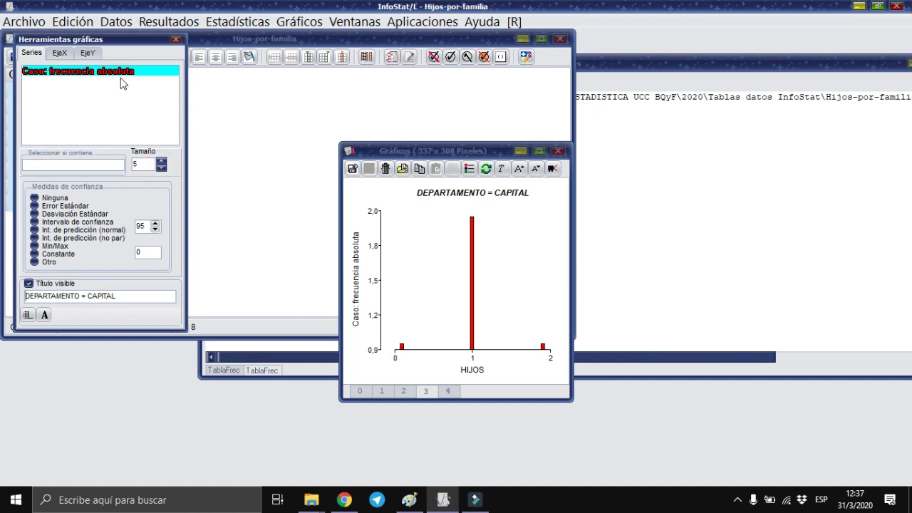
left_click(162, 168)
left_click(162, 168)
left_click(161, 168)
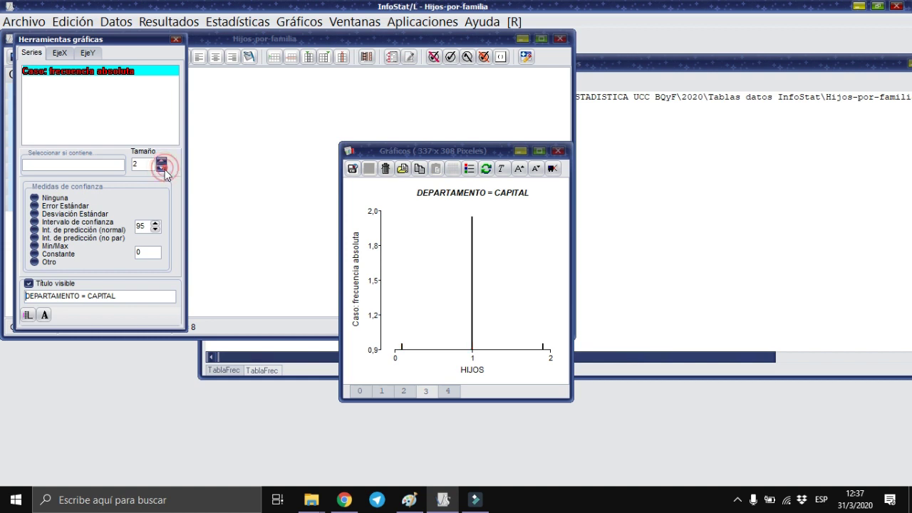
Set the X axis scale of the CAPITAL chart to a minimum of 0 and a maximum of 2.
left_click(59, 53)
left_click(125, 82)
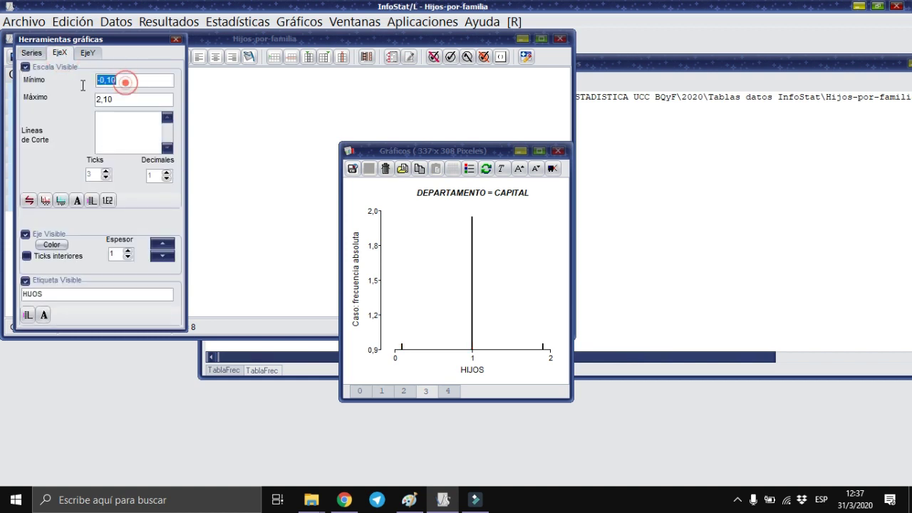
type("0")
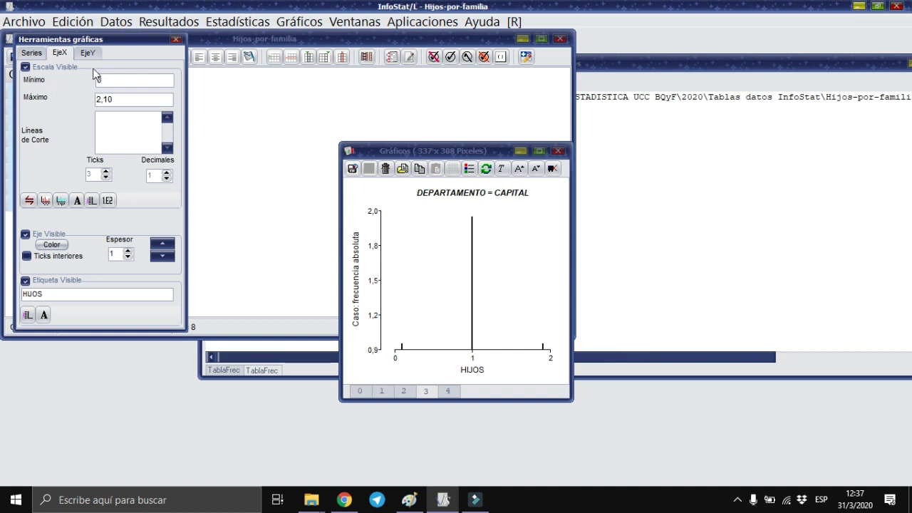
left_click(118, 99)
key("BackSpace")
key("BackSpace")
key("BackSpace")
key("BackSpace")
type("2")
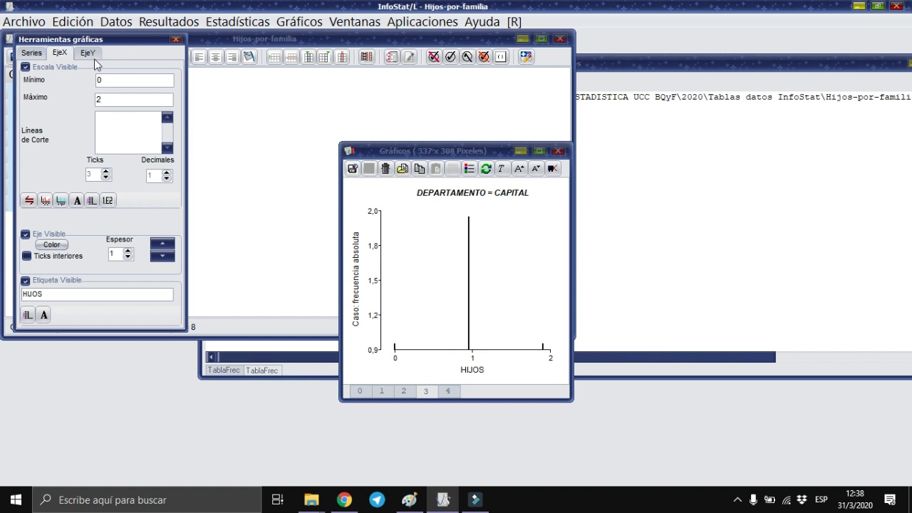
left_click(97, 292)
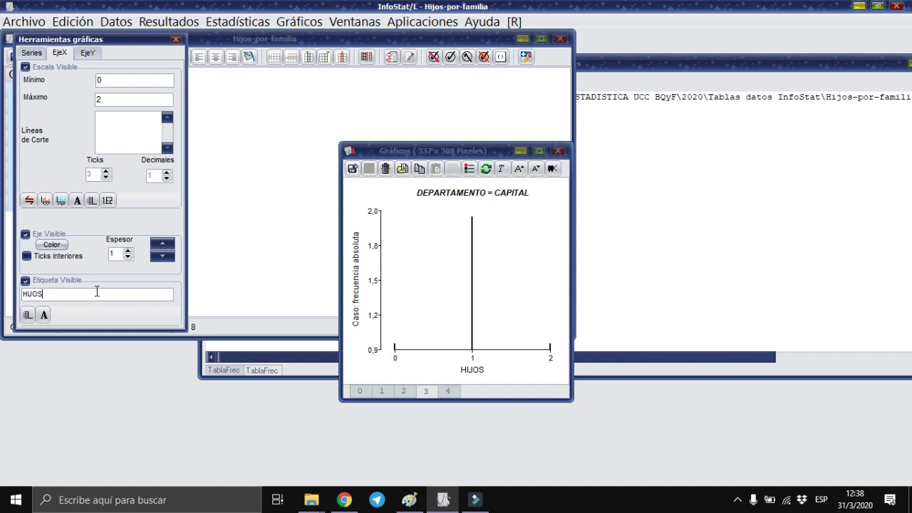
Set the Y axis scale of the CAPITAL chart to minimum 0 and maximum 3, with 4 ticks and 0 decimals.
left_click(87, 55)
left_click(133, 82)
key("BackSpace")
key("BackSpace")
key("BackSpace")
left_click(122, 96)
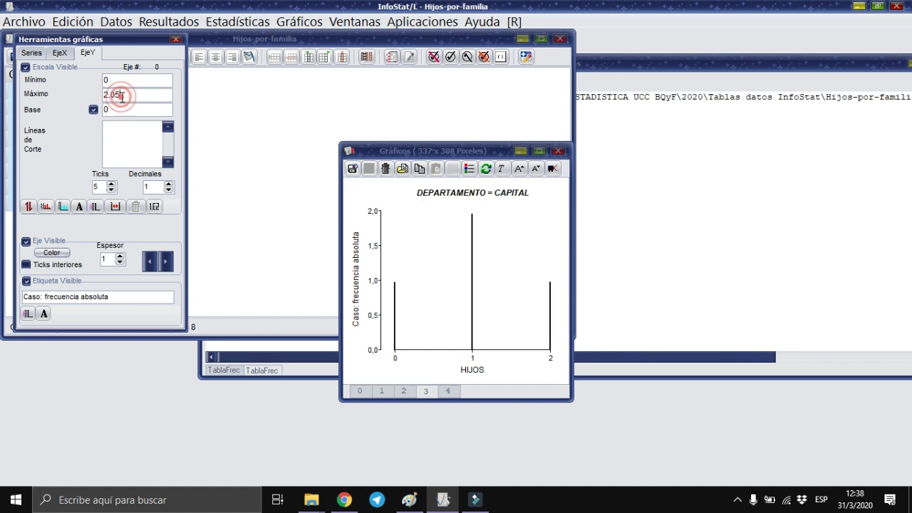
key("BackSpace")
key("BackSpace")
key("BackSpace")
key("BackSpace")
type("3")
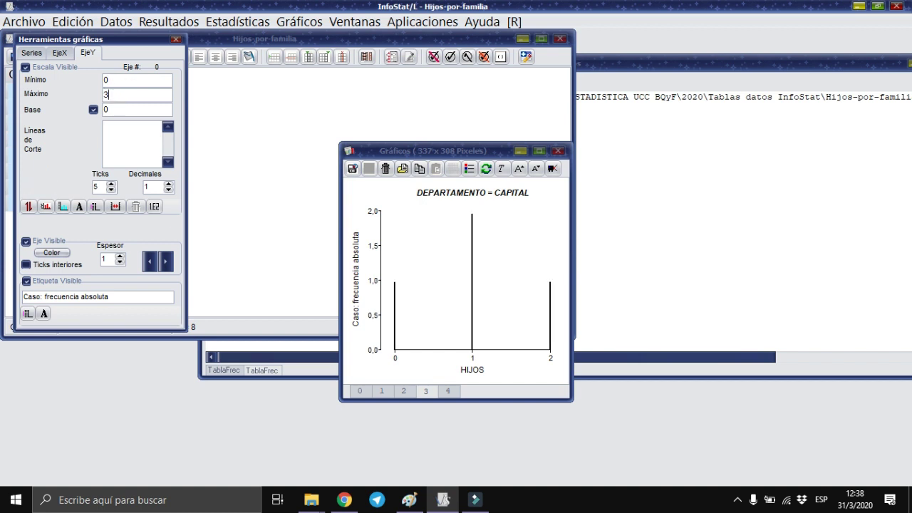
left_click(111, 190)
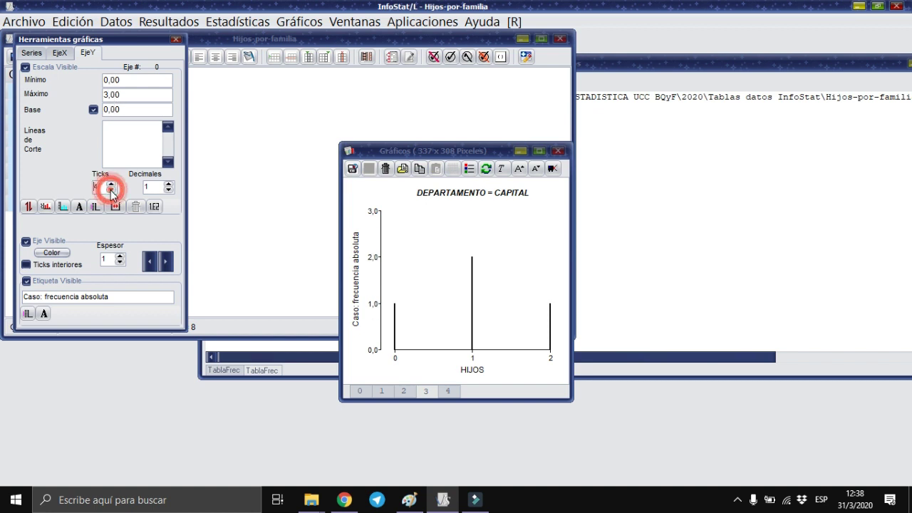
left_click(168, 190)
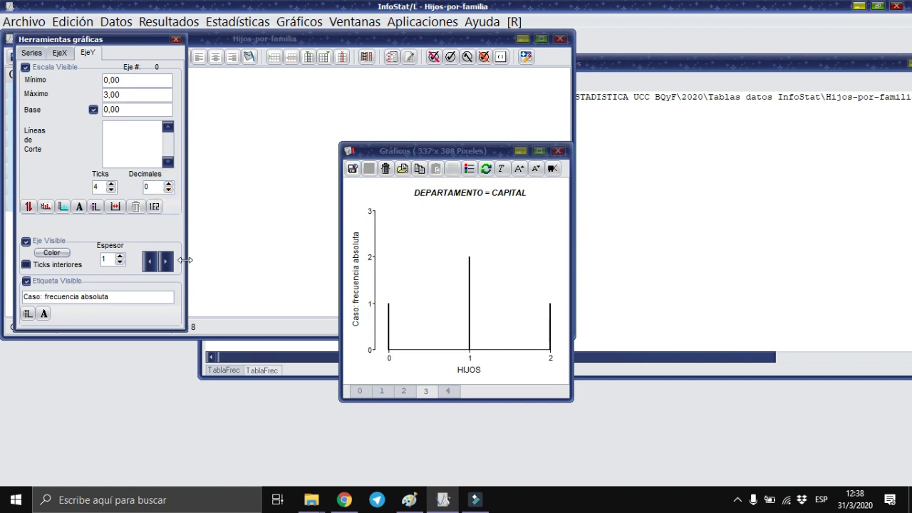
Shift the Y axis of the CAPITAL chart inward until it meets the bar at HIJOS 0.
left_click(165, 262)
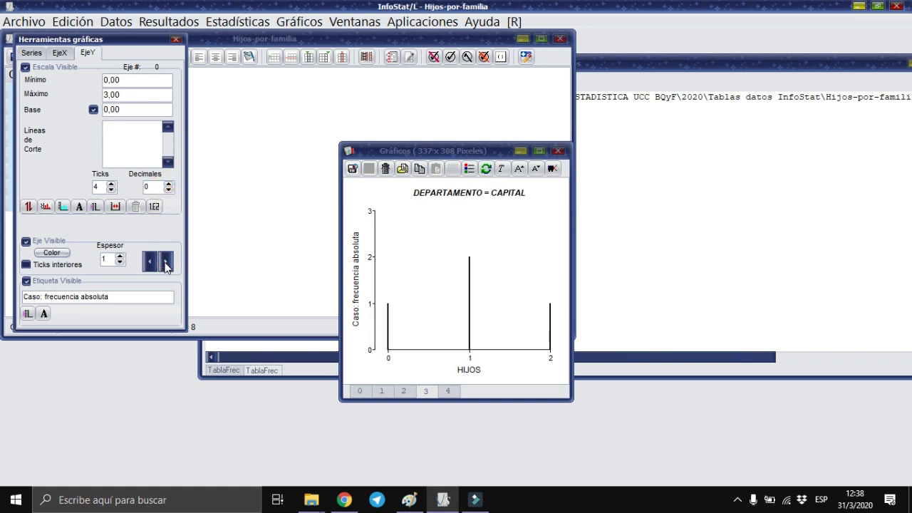
left_click(165, 262)
left_click(166, 262)
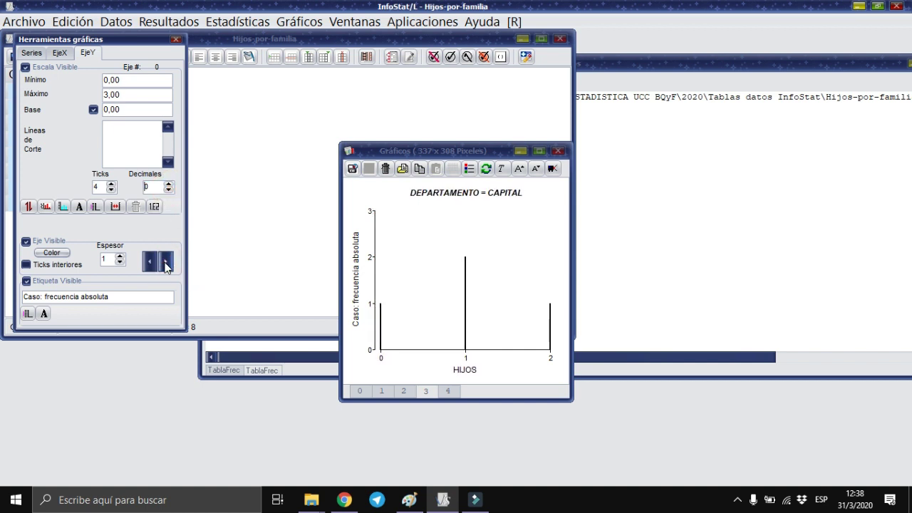
left_click(165, 262)
left_click(165, 262)
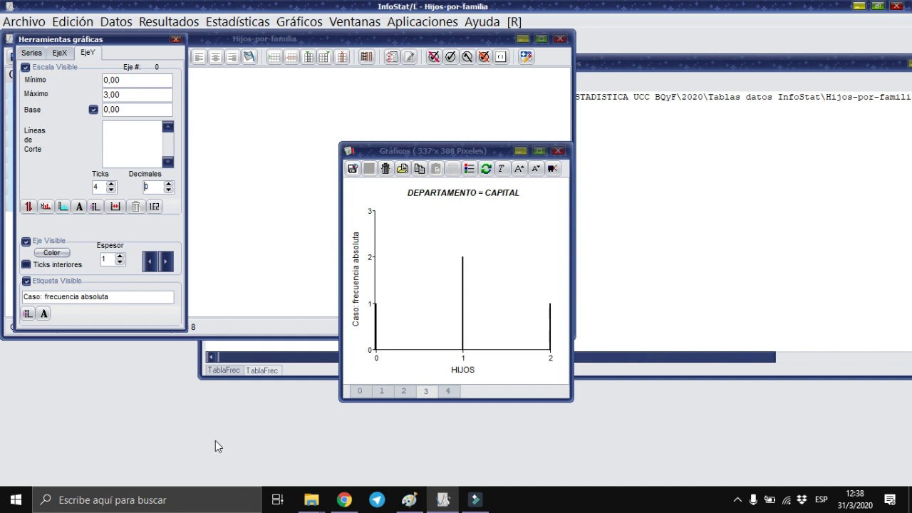
Change the Y axis label of the CAPITAL chart to "Frecuencia absoluta".
left_click(47, 296)
key("BackSpace")
key("BackSpace")
key("BackSpace")
key("BackSpace")
key("BackSpace")
key("BackSpace")
key("BackSpace")
type("F")
Remove the equals sign from the chart title so it reads "DEPARTAMENTO CAPITAL".
left_click(30, 53)
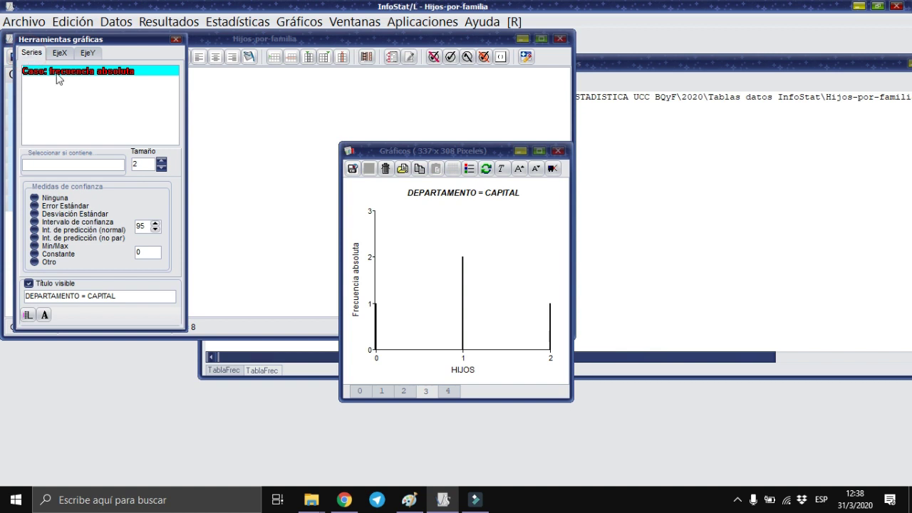
left_click(87, 296)
key("BackSpace")
key("BackSpace")
left_click(159, 294)
left_click(76, 108)
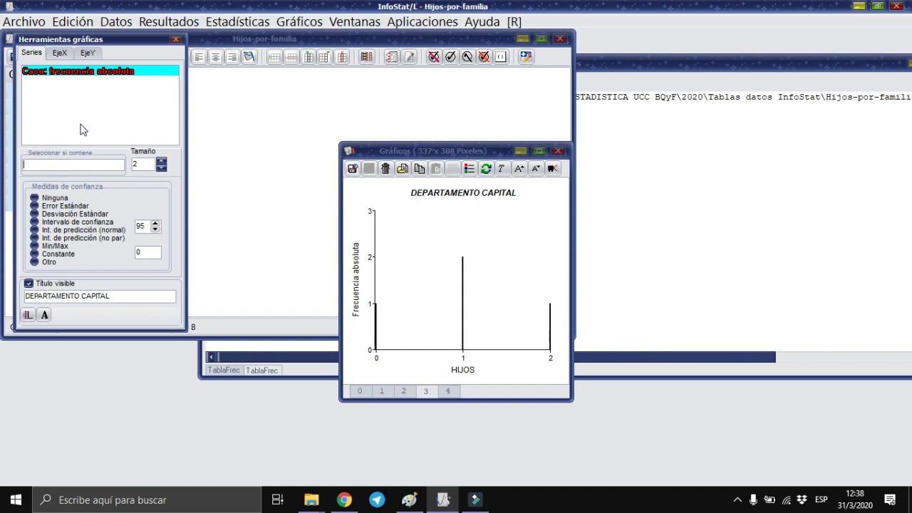
left_click(127, 295)
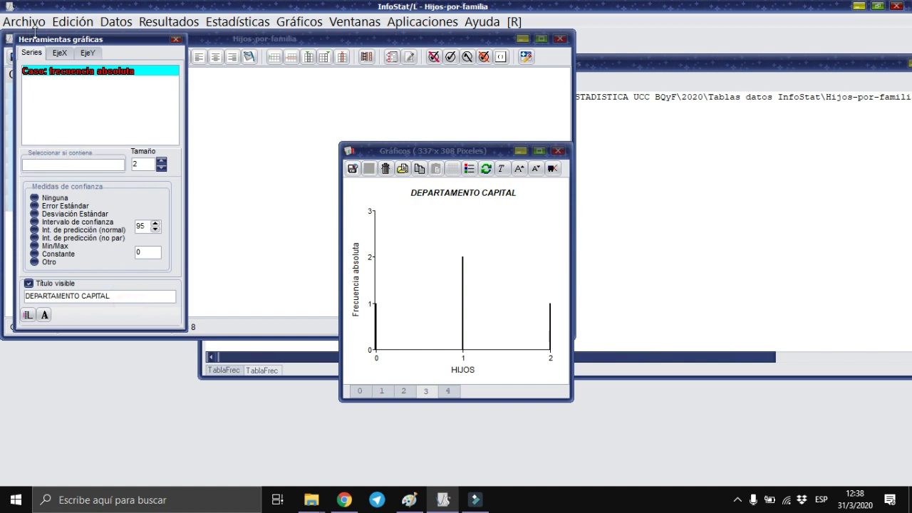
Set the bar size of the CAPITAL chart's absolute-frequency series to 3.
left_click(59, 53)
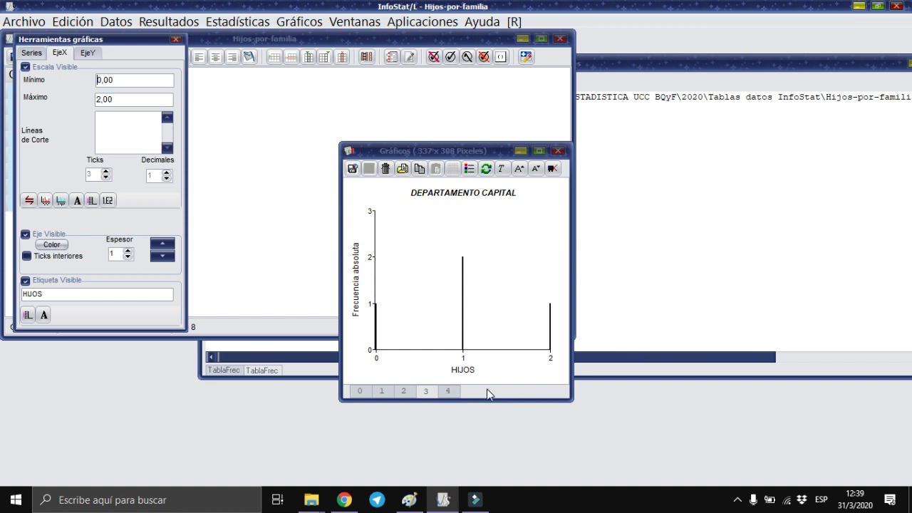
left_click(30, 55)
left_click(162, 163)
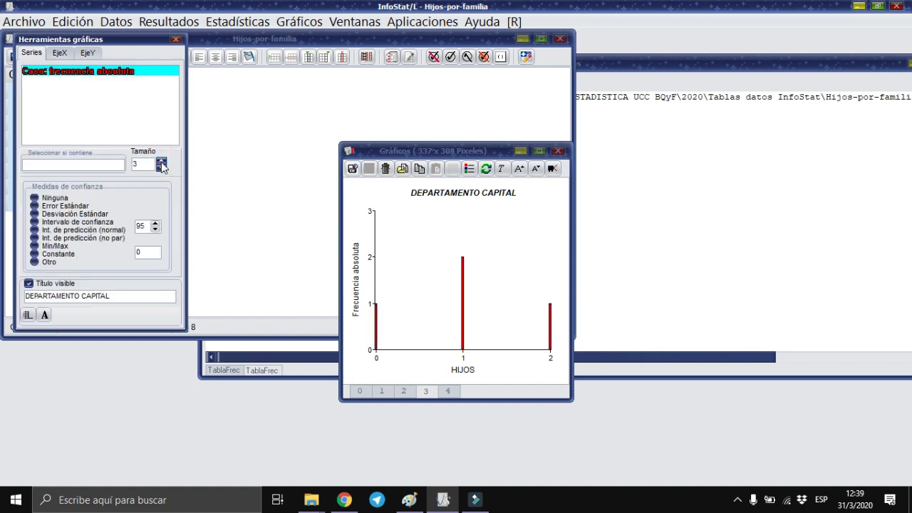